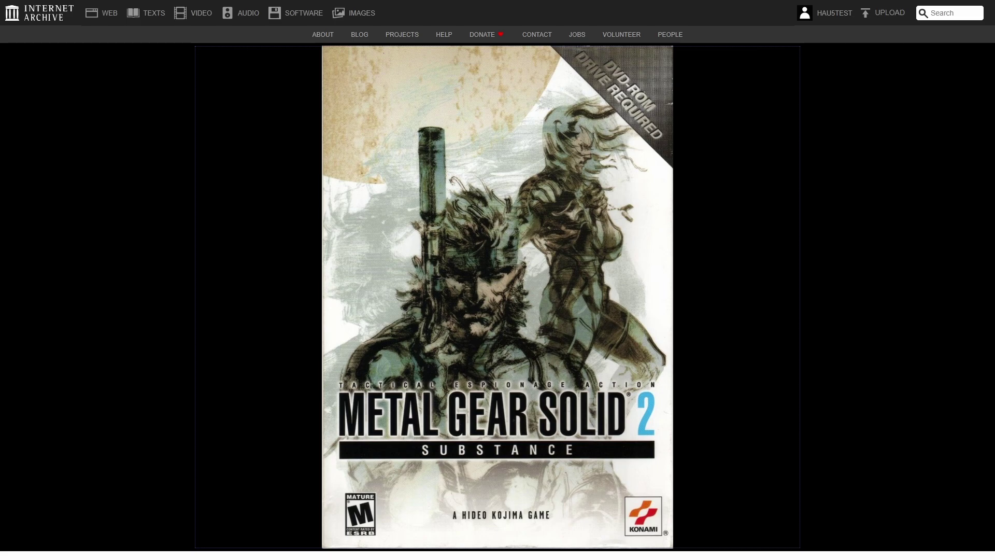
Step: Open the complete file listing for the Metal Gear Solid 2 Substance item and locate its 7z archive
{"action": "key", "text": "F11"}
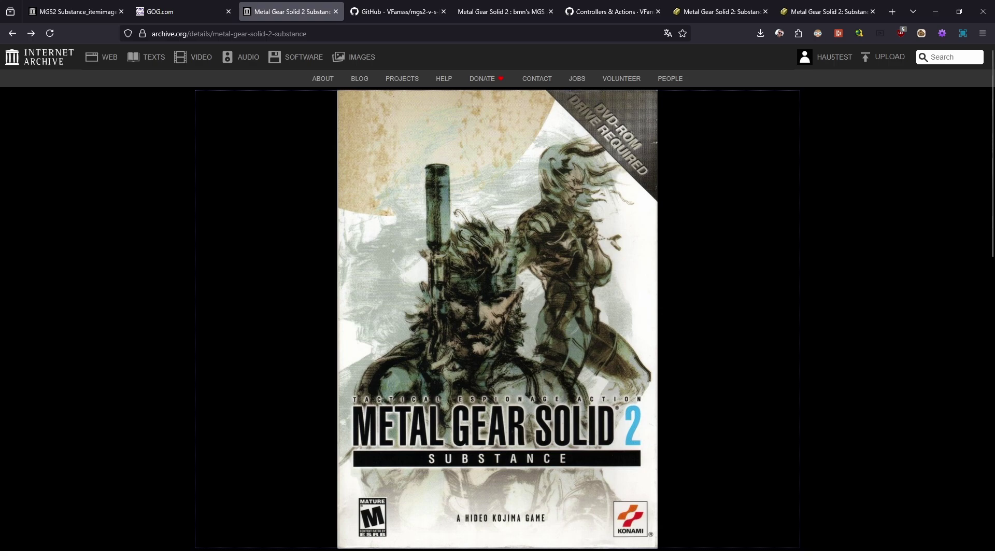
{"action": "key", "text": "F11"}
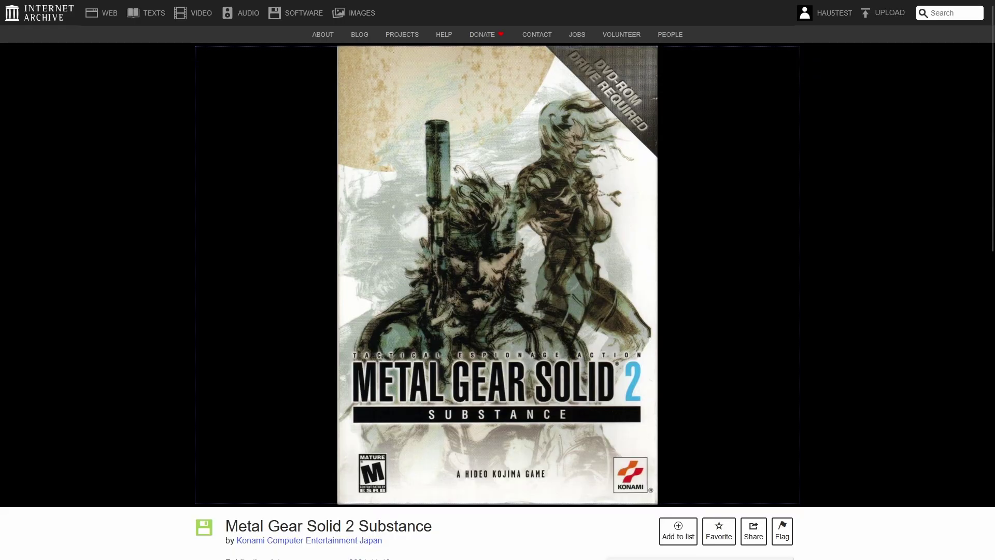
{"action": "scroll", "coordinate": [498, 280], "scroll_direction": "down", "scroll_amount": 5}
{"action": "scroll", "coordinate": [498, 280], "scroll_direction": "down", "scroll_amount": 1}
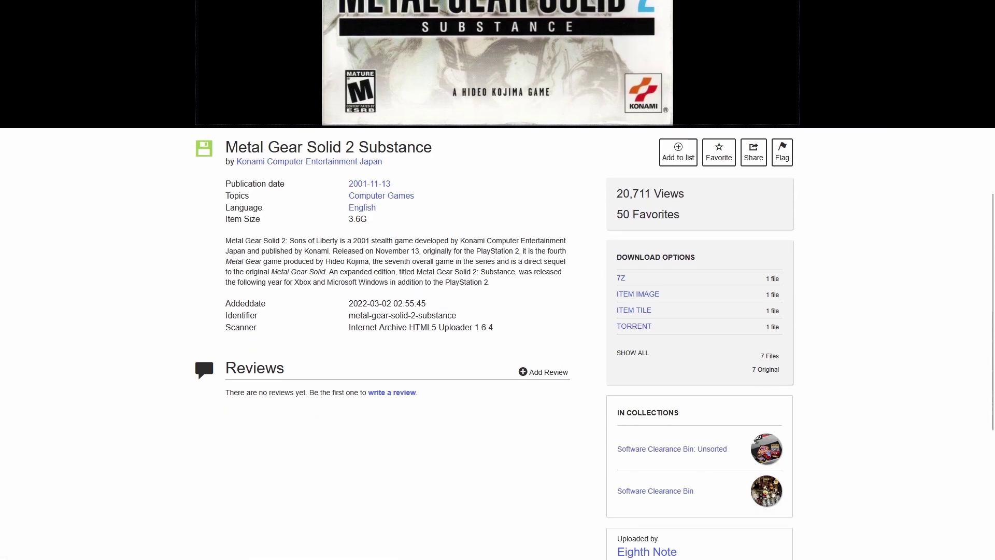
{"action": "scroll", "coordinate": [498, 280], "scroll_direction": "down", "scroll_amount": 1}
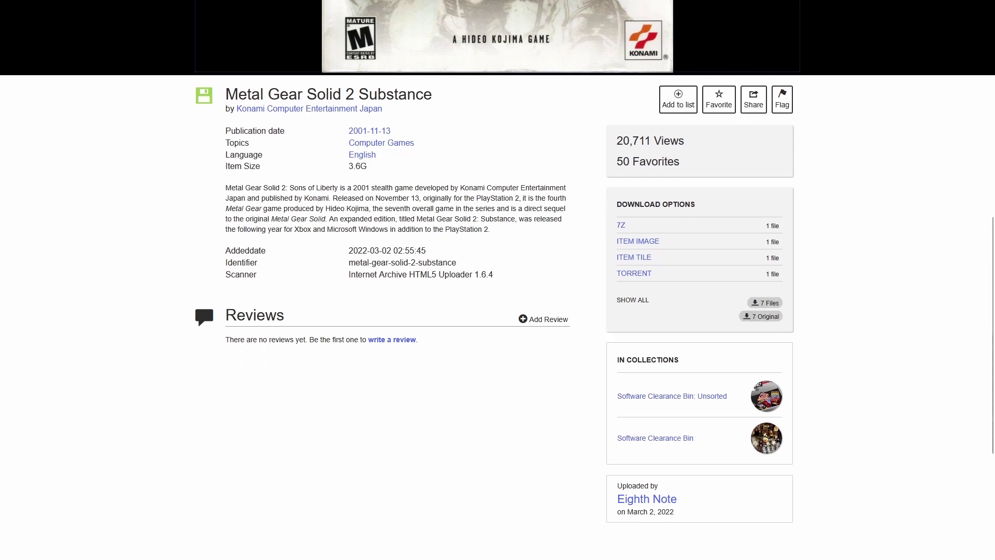
{"action": "left_click", "coordinate": [633, 299]}
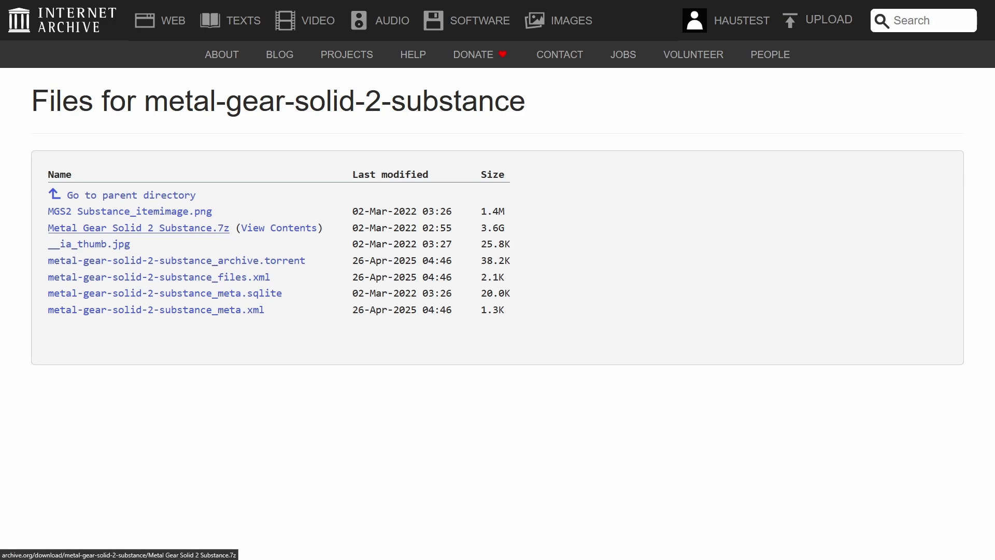
{"action": "double_click", "coordinate": [492, 228]}
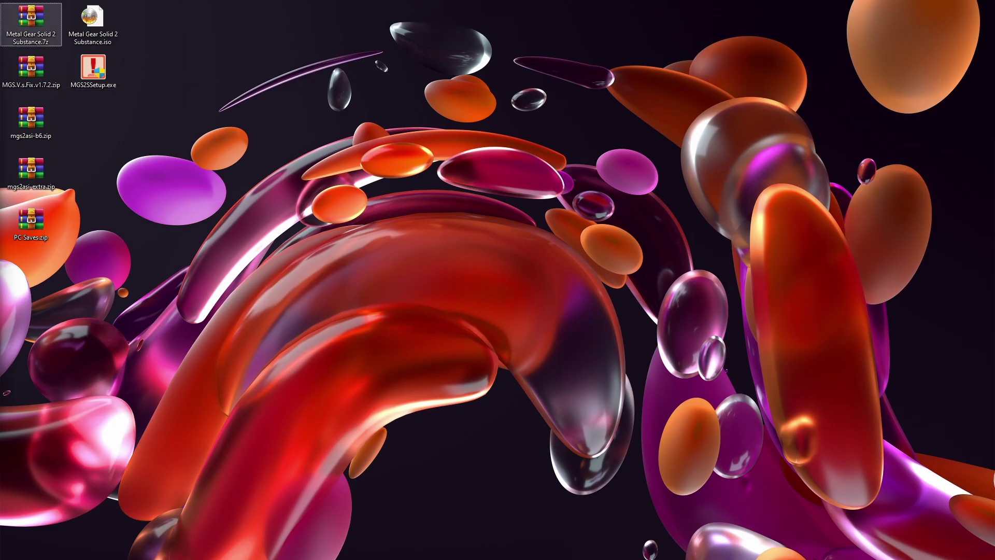
Step: Mount the Metal Gear Solid 2 Substance.iso disc image from the desktop by opening it with Windows Explorer
{"action": "mouse_move", "coordinate": [39, 39]}
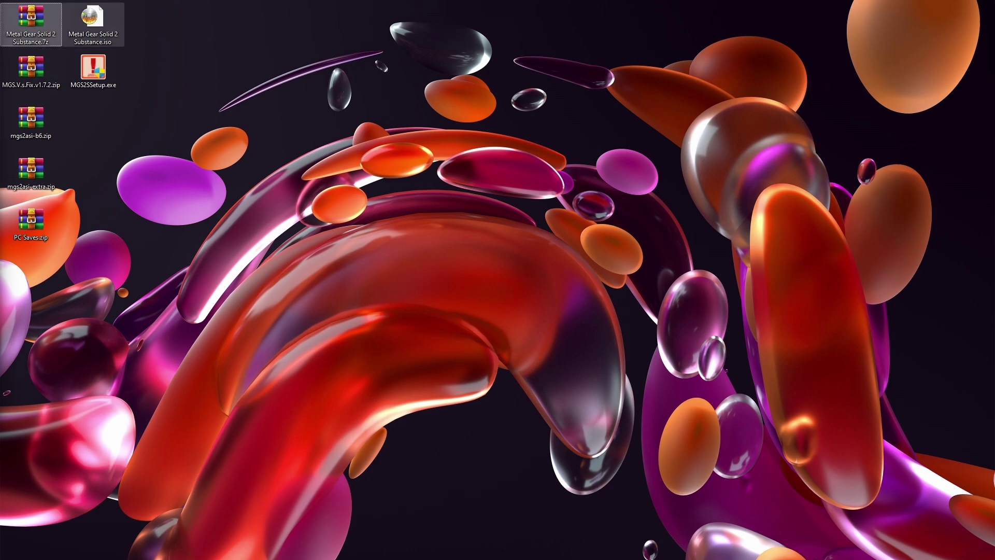
{"action": "left_click", "coordinate": [93, 25]}
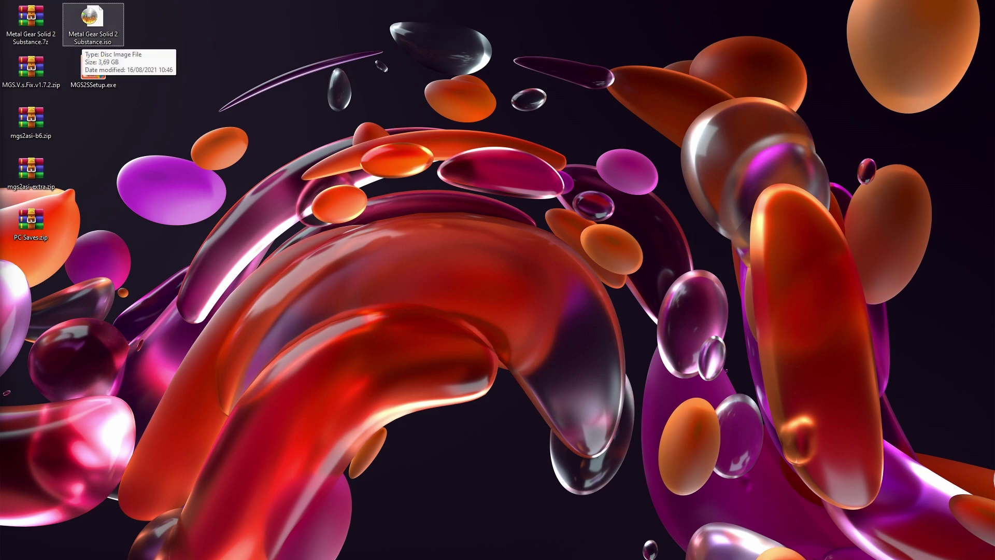
{"action": "right_click", "coordinate": [98, 33]}
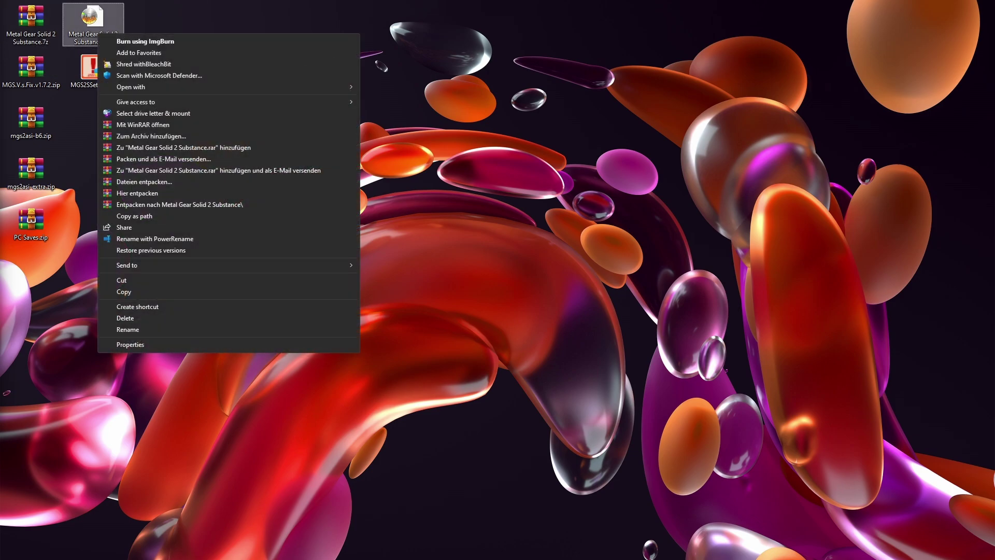
{"action": "mouse_move", "coordinate": [156, 86]}
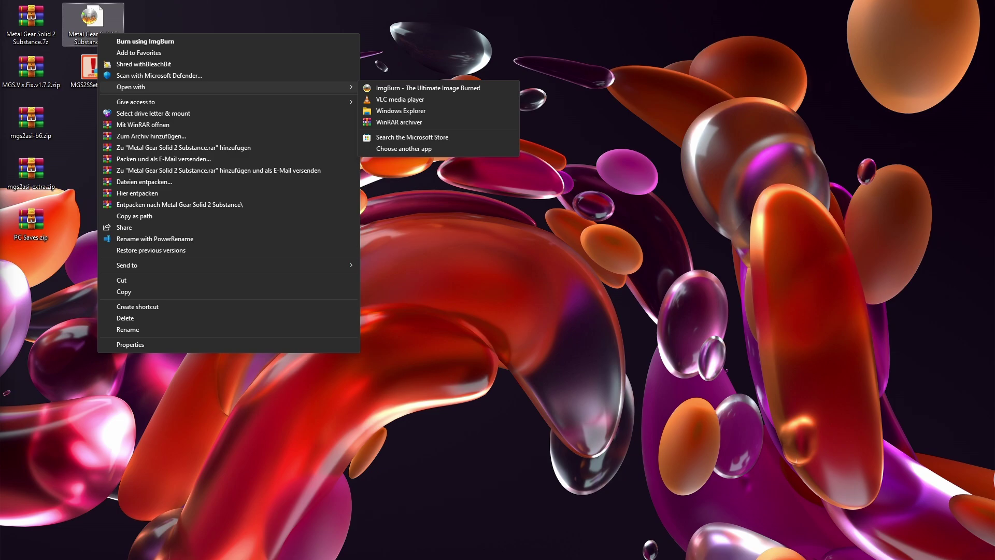
{"action": "left_click", "coordinate": [401, 110]}
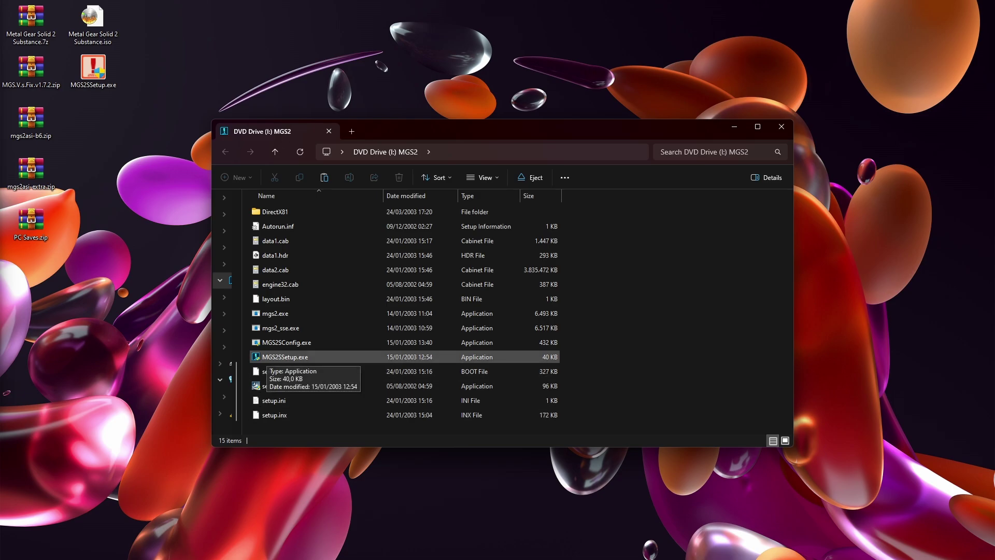
Step: Run MGS2SSetup.exe from the mounted disc and advance the installation wizard to the destination location page
{"action": "double_click", "coordinate": [265, 358]}
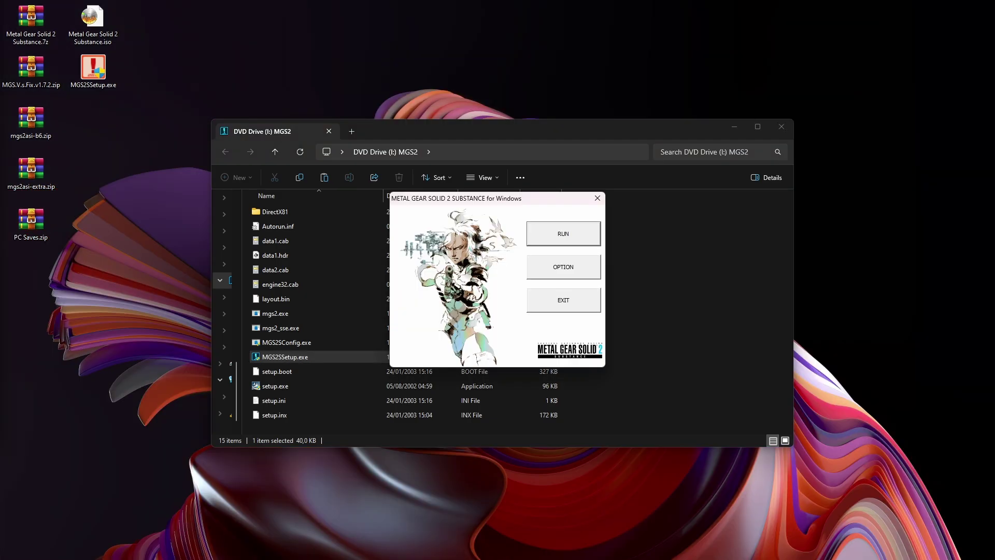
{"action": "left_click", "coordinate": [564, 267]}
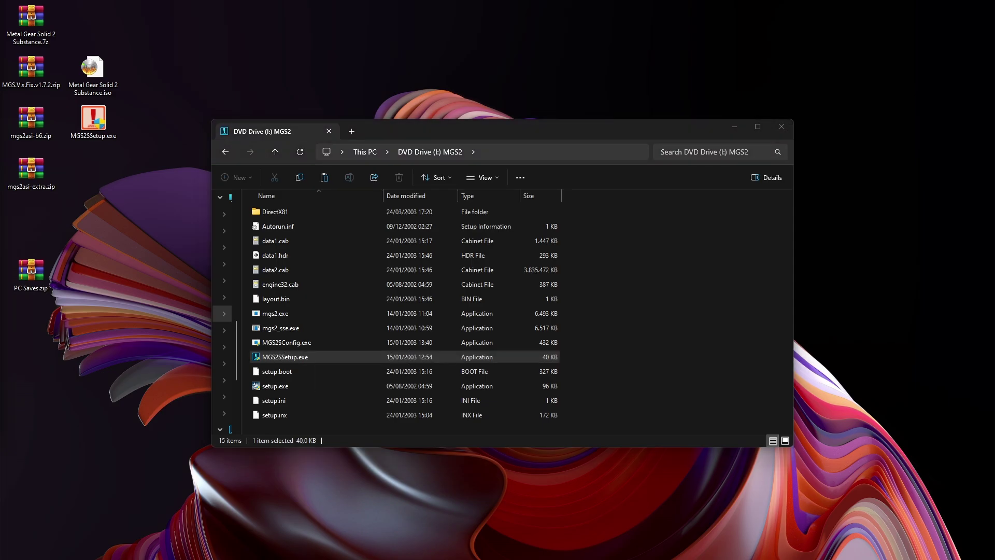
{"action": "left_click", "coordinate": [564, 233]}
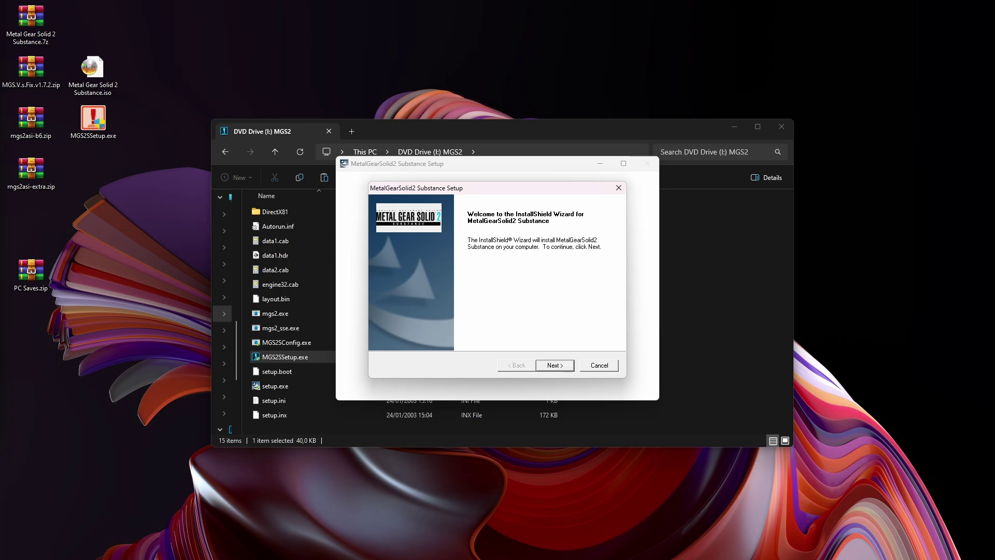
{"action": "key", "text": "Return"}
{"action": "key", "text": "Return"}
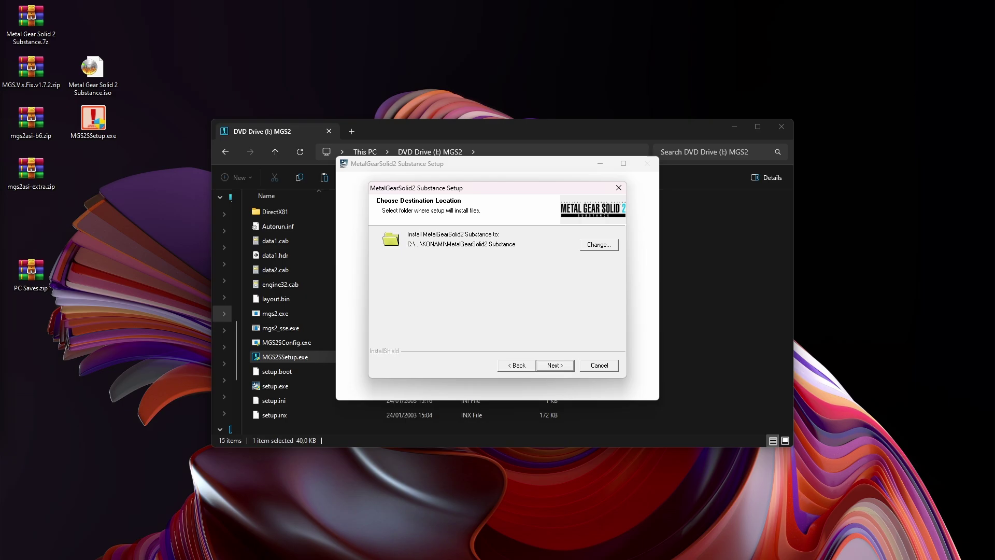
Step: Start changing the installation folder and select Documents as the base directory
{"action": "left_click", "coordinate": [600, 244]}
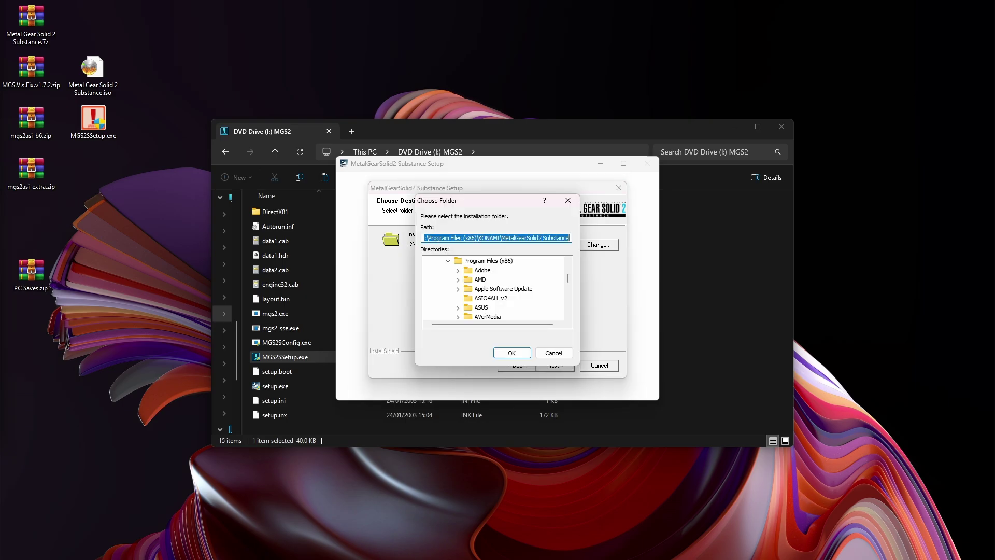
{"action": "left_click", "coordinate": [448, 260]}
{"action": "scroll", "coordinate": [447, 298], "scroll_direction": "up", "scroll_amount": 4}
{"action": "left_click", "coordinate": [438, 279]}
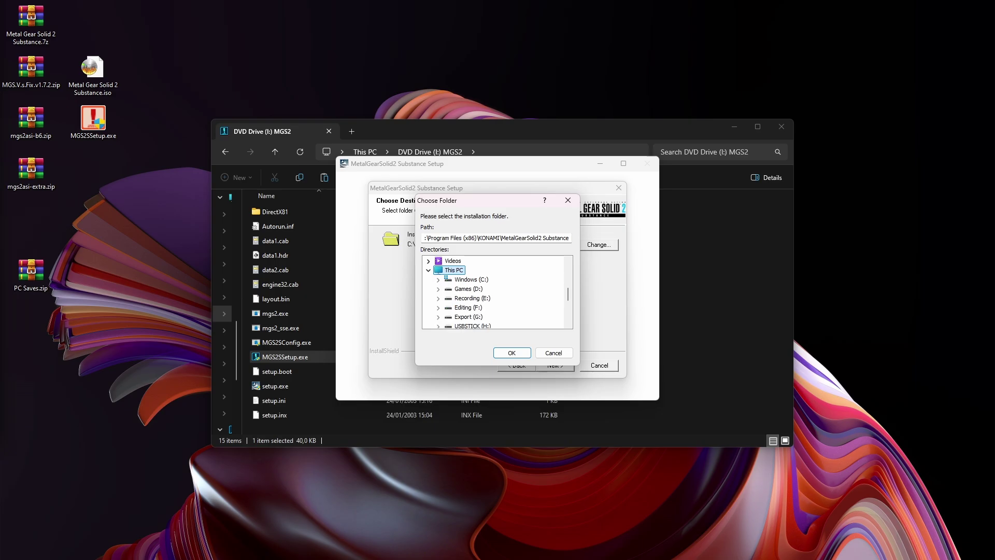
{"action": "left_click", "coordinate": [429, 270]}
{"action": "scroll", "coordinate": [446, 284], "scroll_direction": "up", "scroll_amount": 4}
{"action": "left_click", "coordinate": [458, 289]}
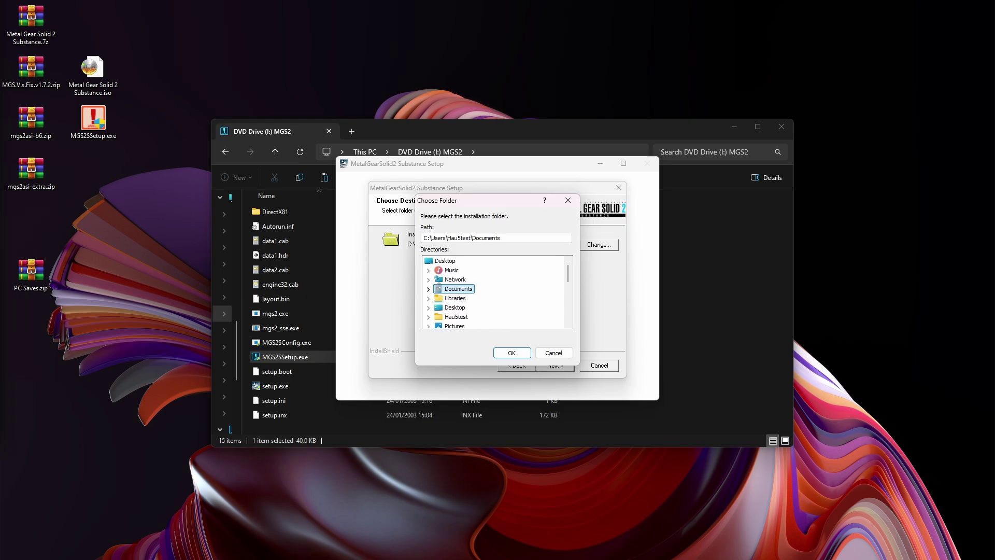
Step: Within Documents, go to speedrun\MGS2 and select the PC Game folder as the installation path
{"action": "left_click", "coordinate": [428, 289]}
{"action": "scroll", "coordinate": [436, 290], "scroll_direction": "down", "scroll_amount": 5}
{"action": "left_click", "coordinate": [438, 289]}
{"action": "scroll", "coordinate": [497, 292], "scroll_direction": "down", "scroll_amount": 3}
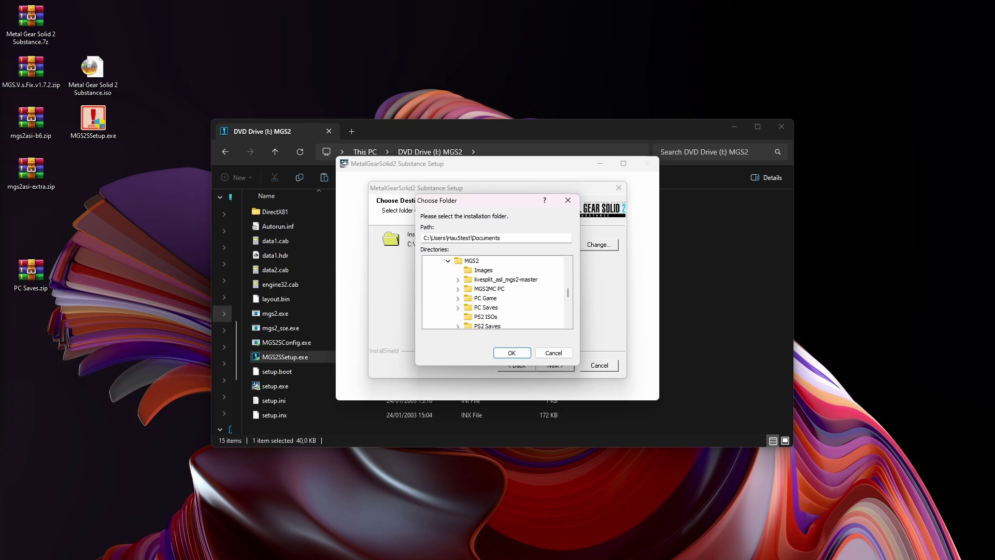
{"action": "scroll", "coordinate": [497, 292], "scroll_direction": "down", "scroll_amount": 1}
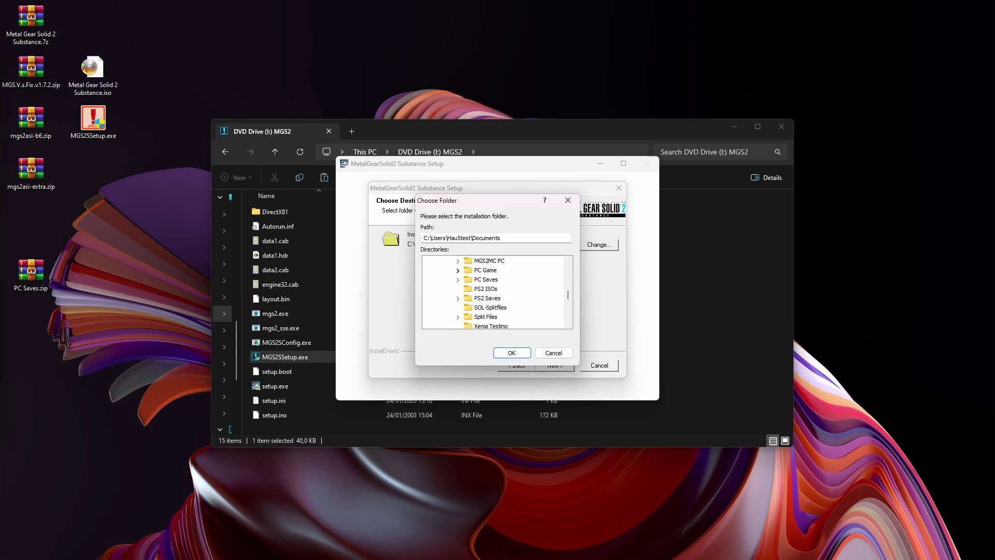
{"action": "left_click", "coordinate": [457, 270]}
{"action": "left_click", "coordinate": [485, 260]}
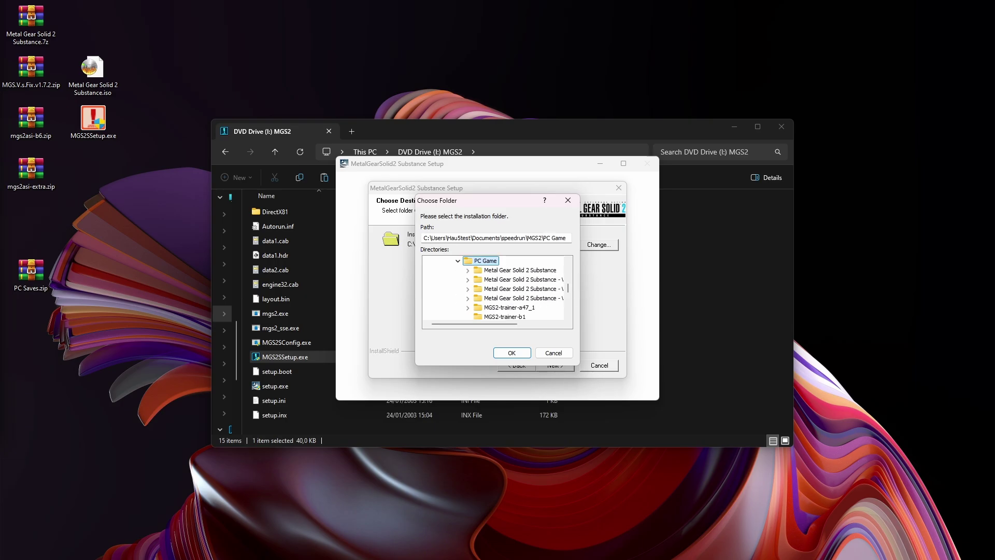
Step: Append the subfolder \MGS2 Tutorial to the installation path and accept the new destination
{"action": "left_click", "coordinate": [569, 238]}
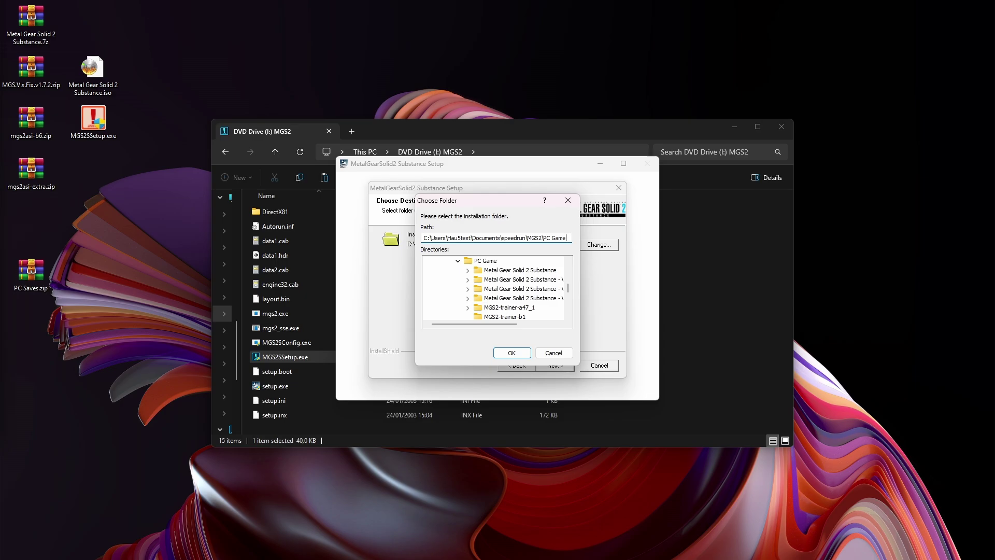
{"action": "type", "text": "\\MGS2 Tu"}
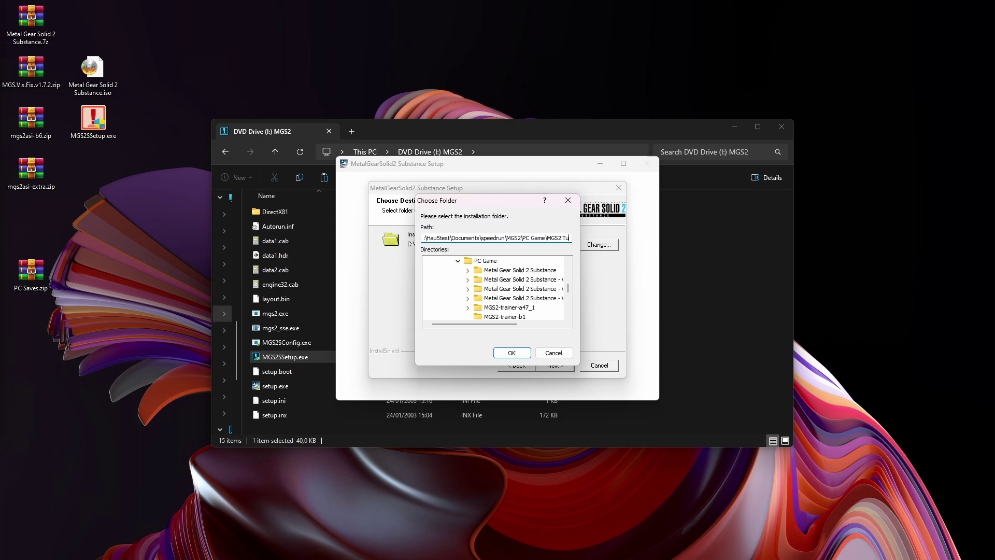
{"action": "type", "text": "torial"}
{"action": "key", "text": "Return"}
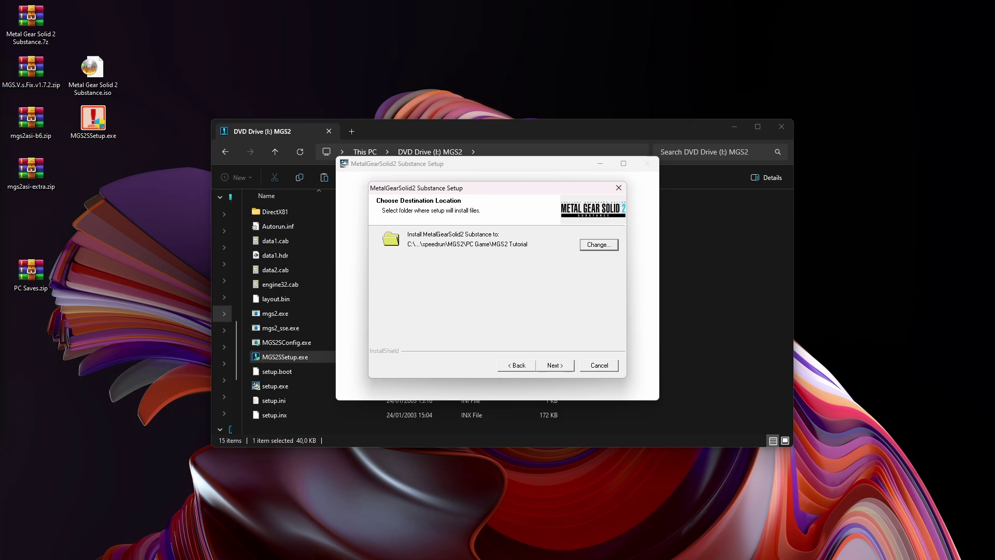
Step: Install the game with the full 7.6GB option and finish the setup wizard
{"action": "key", "text": "Return"}
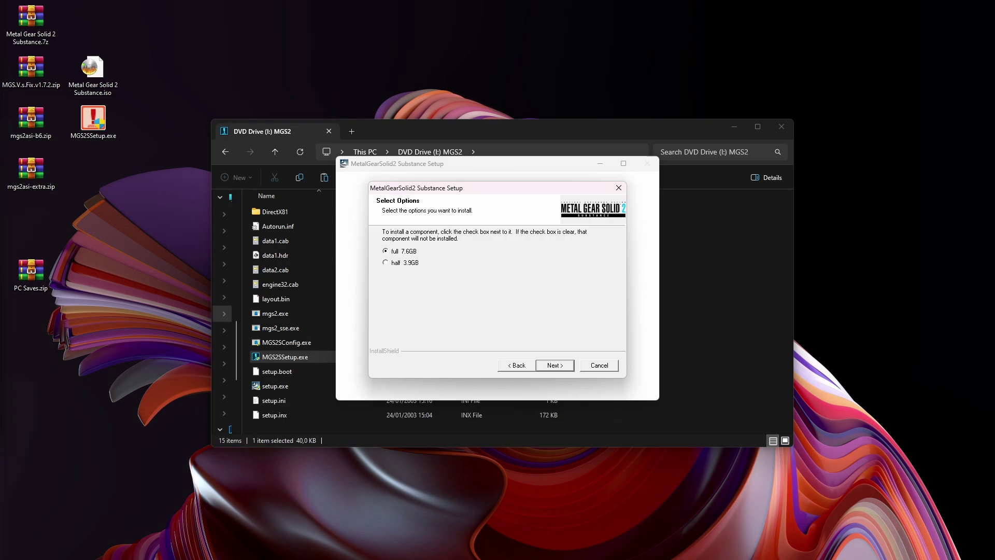
{"action": "key", "text": "Return"}
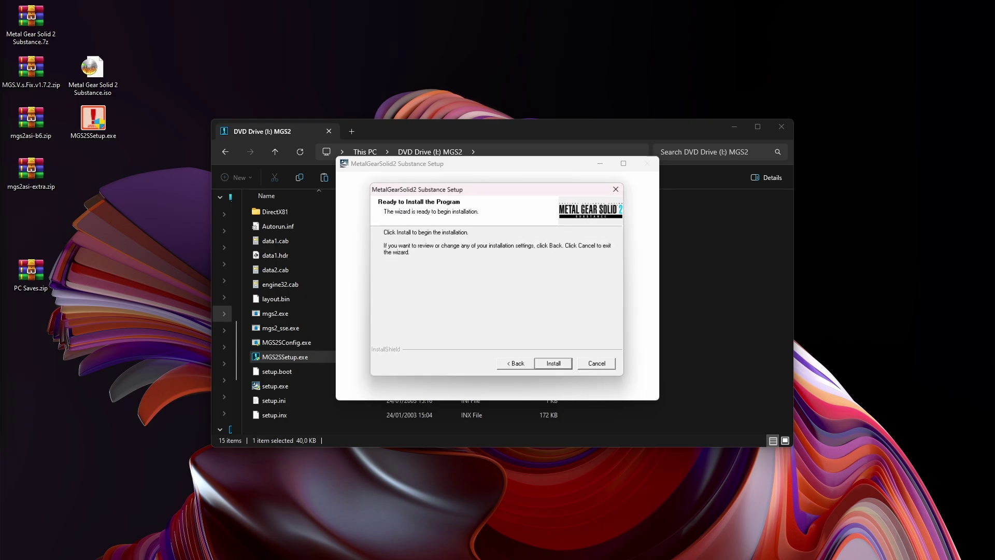
{"action": "key", "text": "Return"}
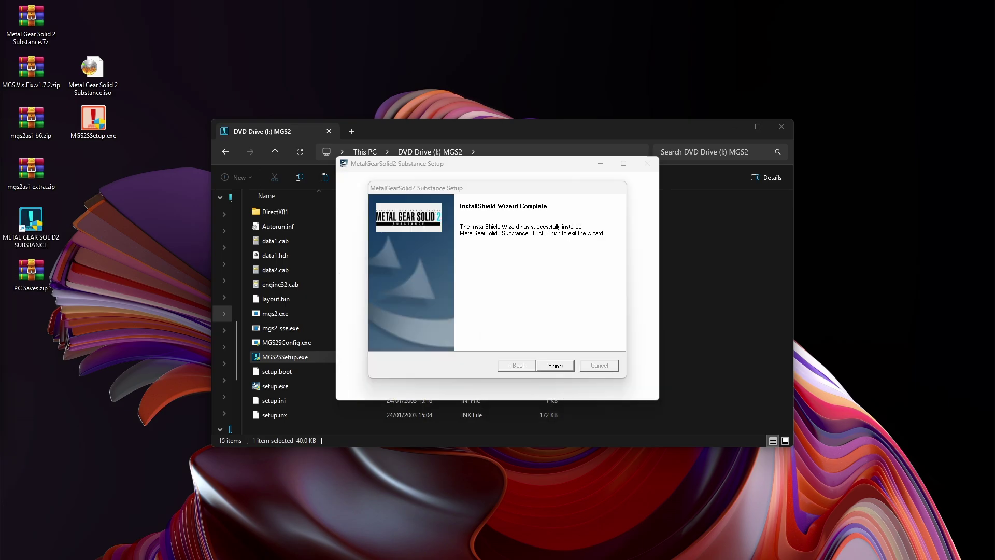
{"action": "key", "text": "Return"}
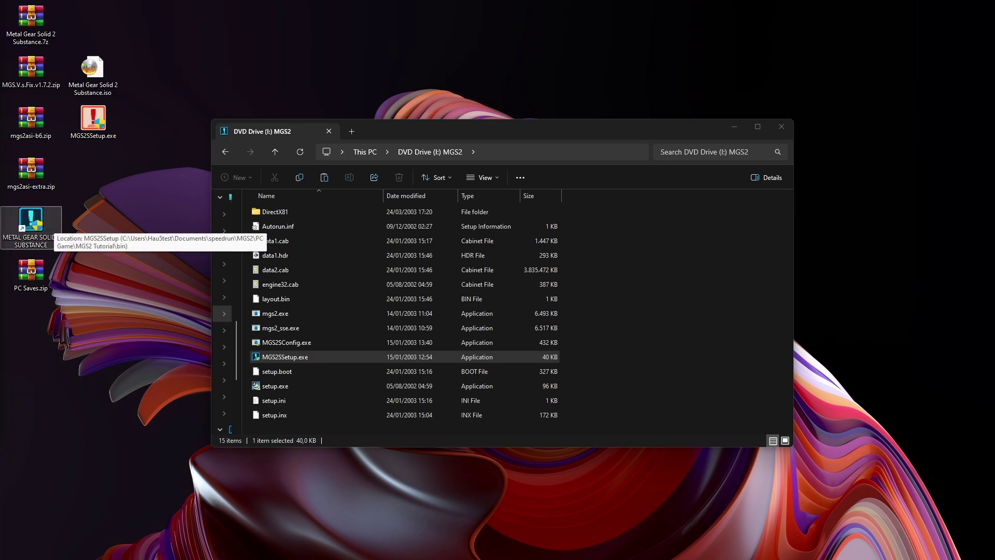
Step: Permanently delete the METAL GEAR SOLID2 SUBSTANCE shortcut from the desktop
{"action": "left_click", "coordinate": [32, 224]}
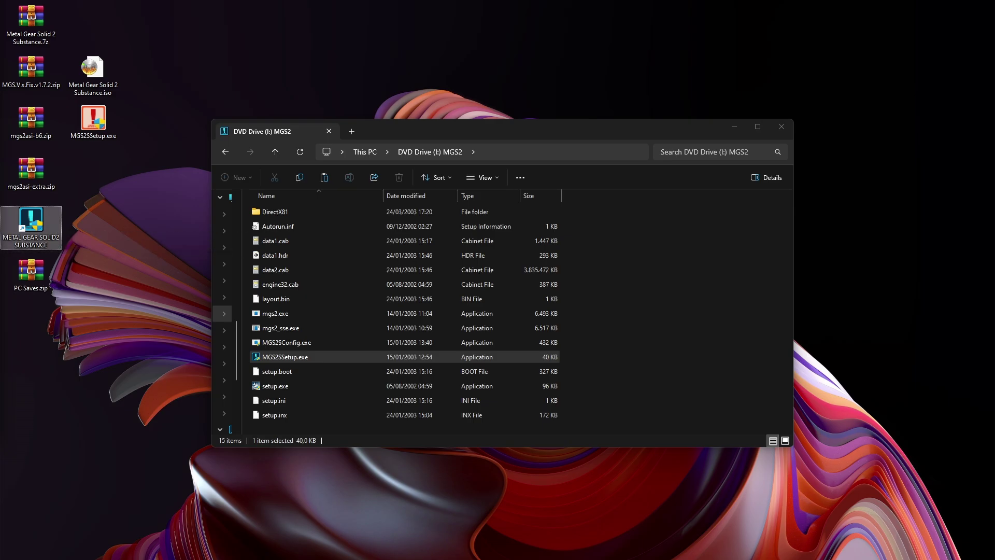
{"action": "key", "text": "shift+Delete"}
{"action": "key", "text": "Return"}
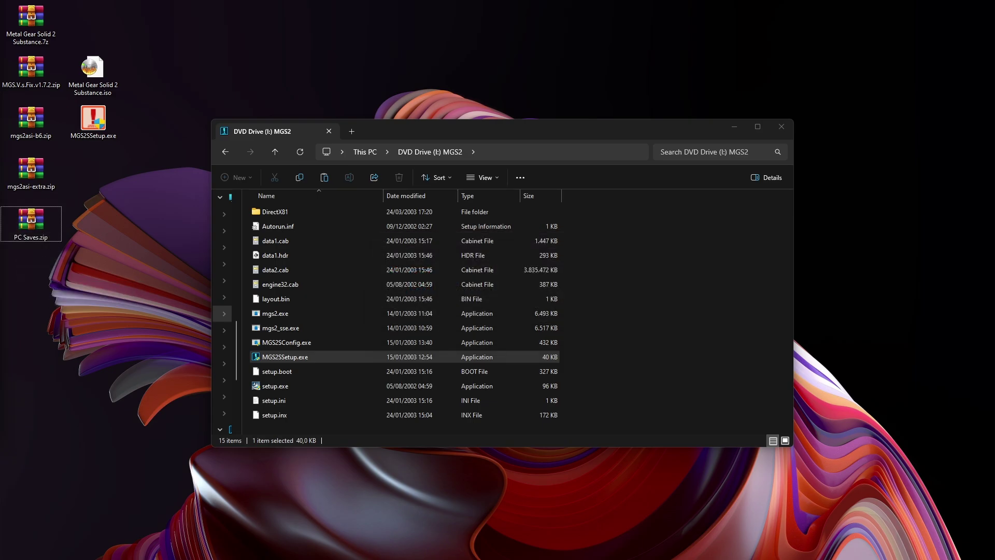
Step: Browse to the MGS2 Tutorial installation folder and open its bin subfolder with the game executables
{"action": "left_click", "coordinate": [669, 316]}
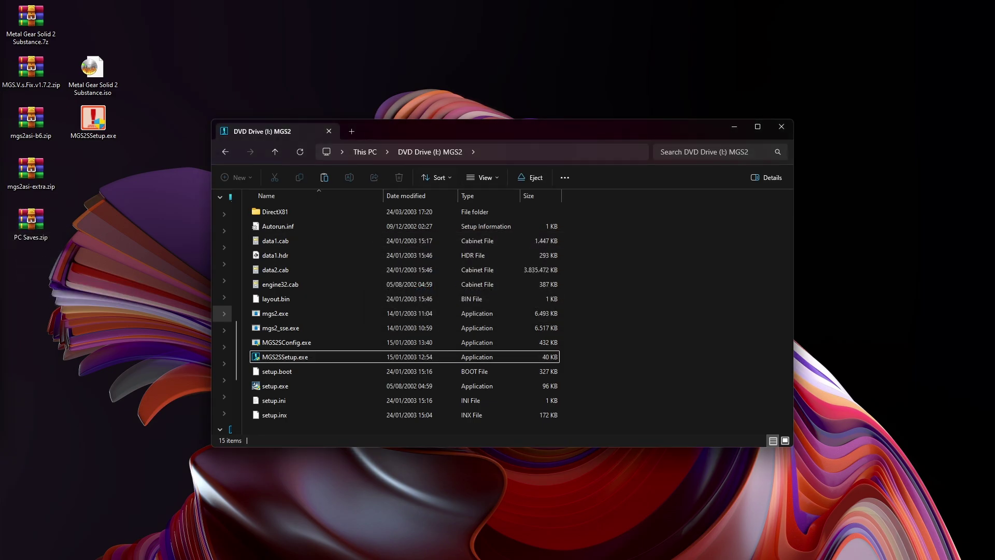
{"action": "left_click", "coordinate": [220, 197]}
{"action": "scroll", "coordinate": [222, 208], "scroll_direction": "up", "scroll_amount": 6}
{"action": "left_click", "coordinate": [223, 247]}
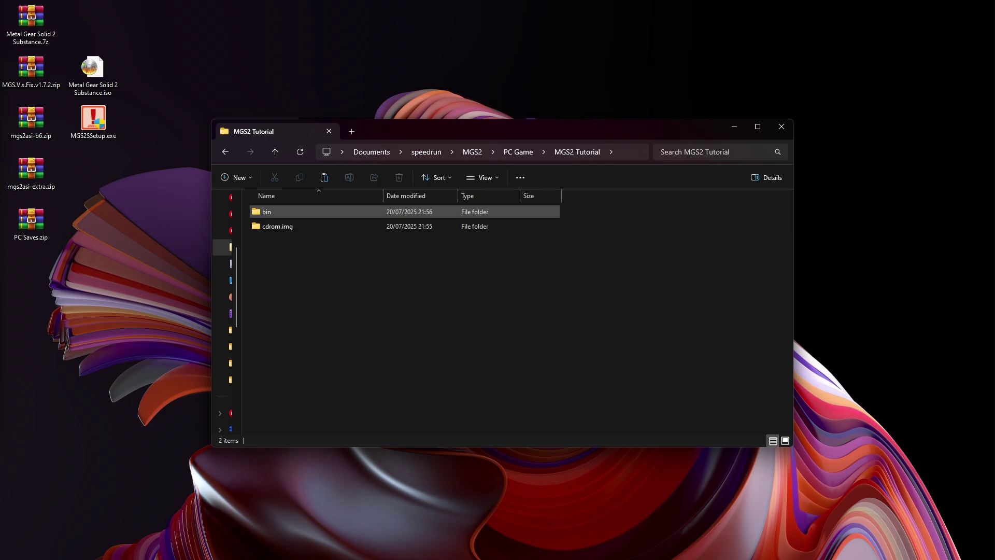
{"action": "mouse_move", "coordinate": [309, 211]}
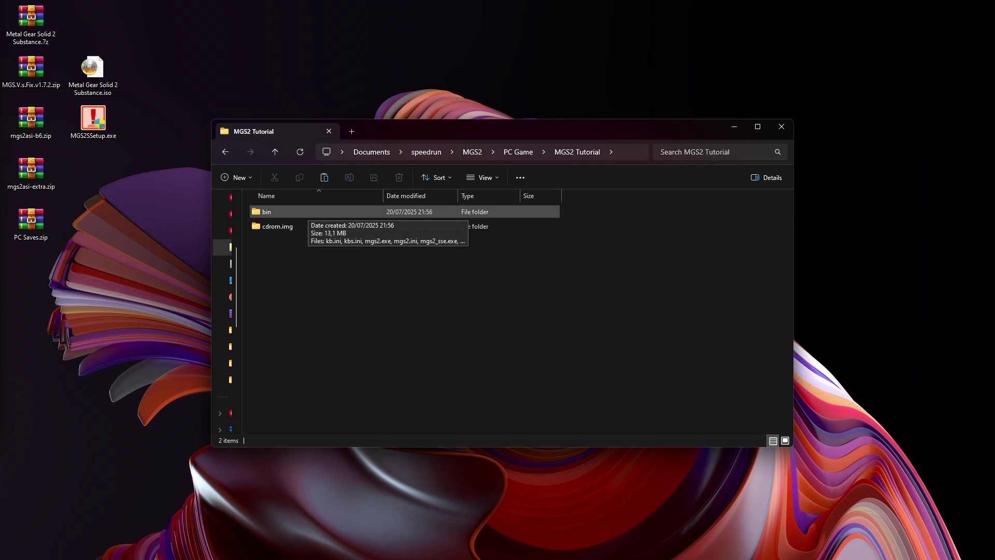
{"action": "double_click", "coordinate": [309, 212]}
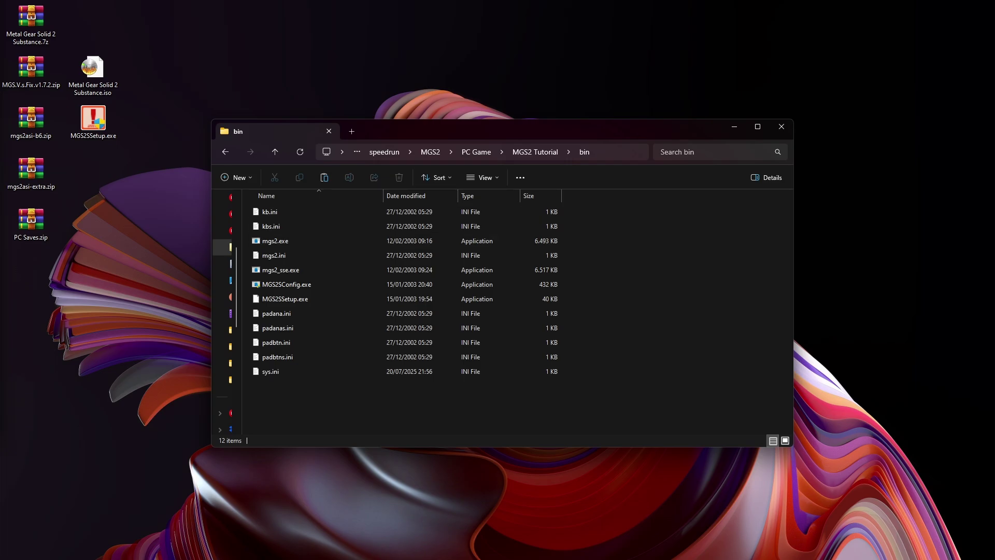
{"action": "mouse_move", "coordinate": [274, 270]}
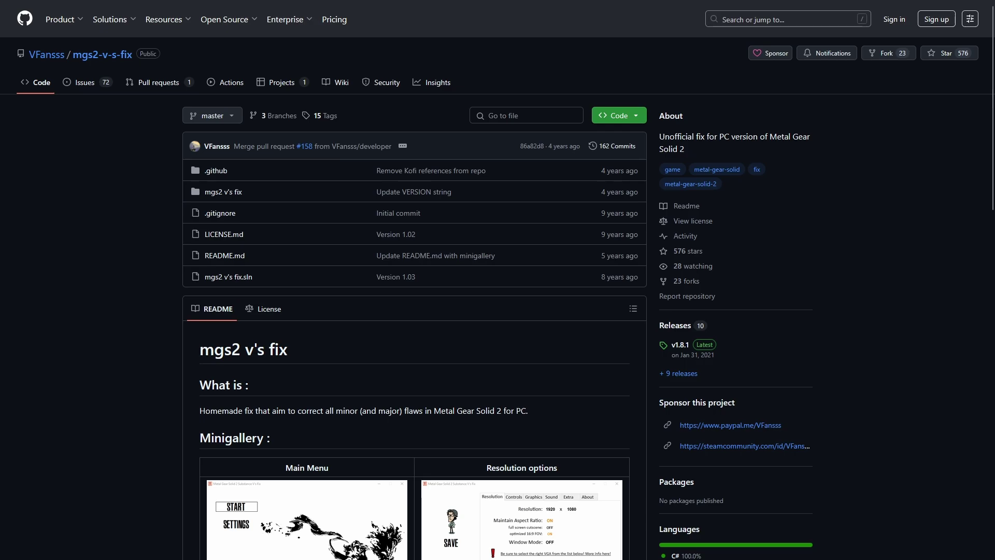
Step: Open the releases page of the mgs2-v-s-fix repository
{"action": "scroll", "coordinate": [497, 280], "scroll_direction": "down", "scroll_amount": 5}
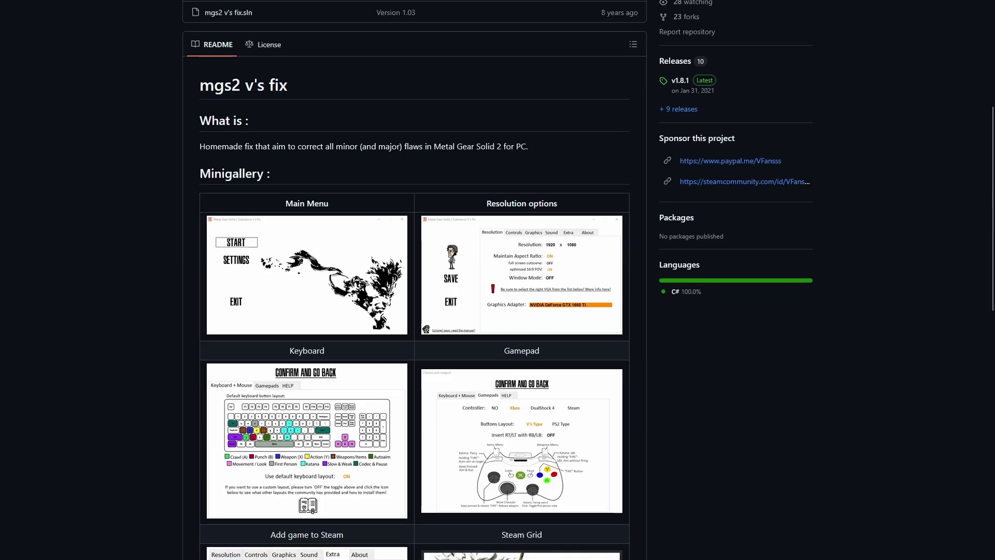
{"action": "scroll", "coordinate": [498, 280], "scroll_direction": "up", "scroll_amount": 5}
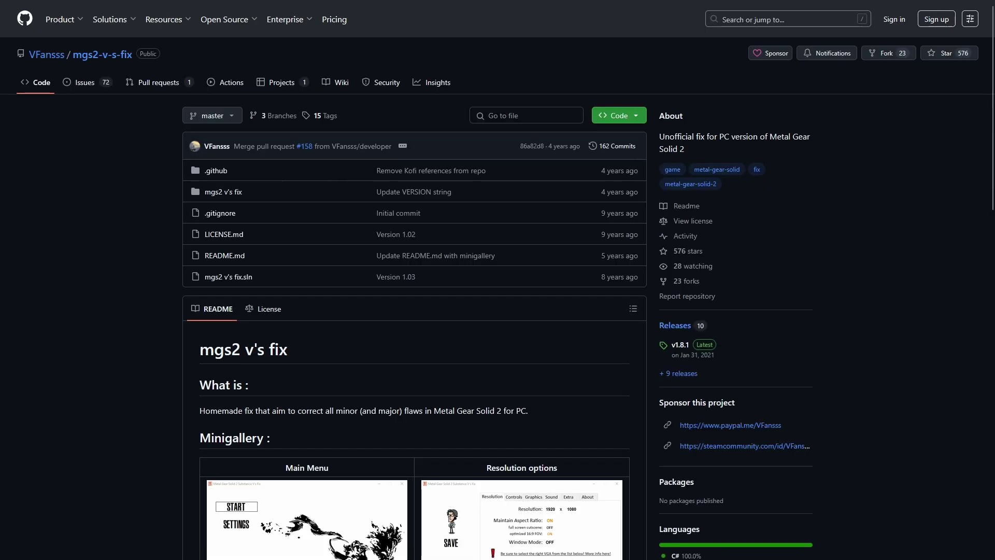
{"action": "left_click", "coordinate": [675, 325]}
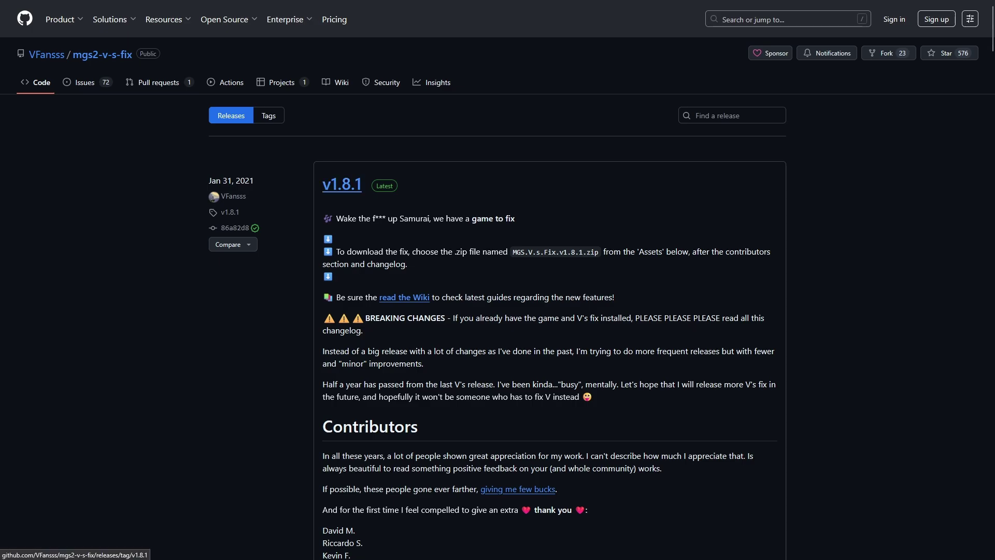
Step: Download MGS.V.s.Fix.v1.8.1.zip from the assets of the v1.8.1 release
{"action": "scroll", "coordinate": [342, 184], "scroll_direction": "down", "scroll_amount": 20}
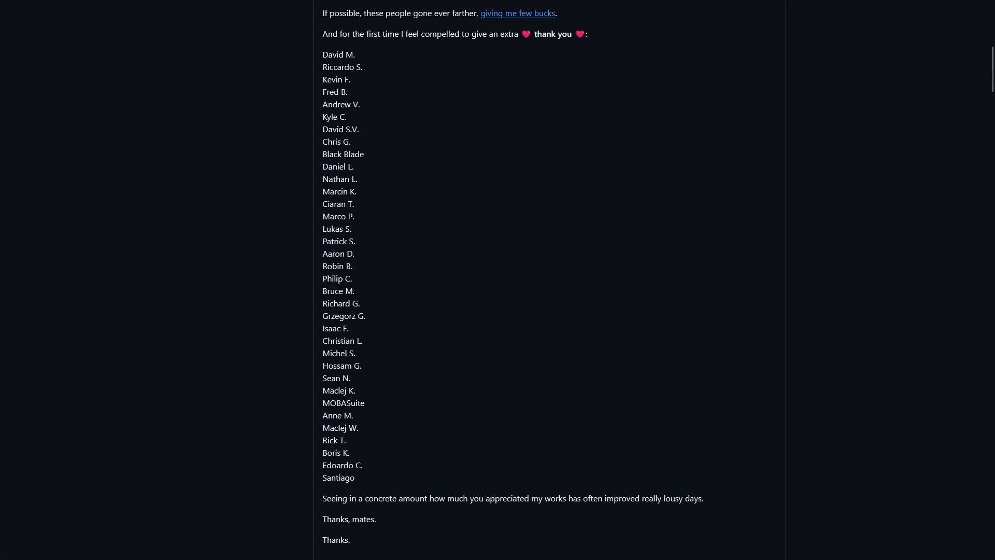
{"action": "scroll", "coordinate": [498, 280], "scroll_direction": "down", "scroll_amount": 20}
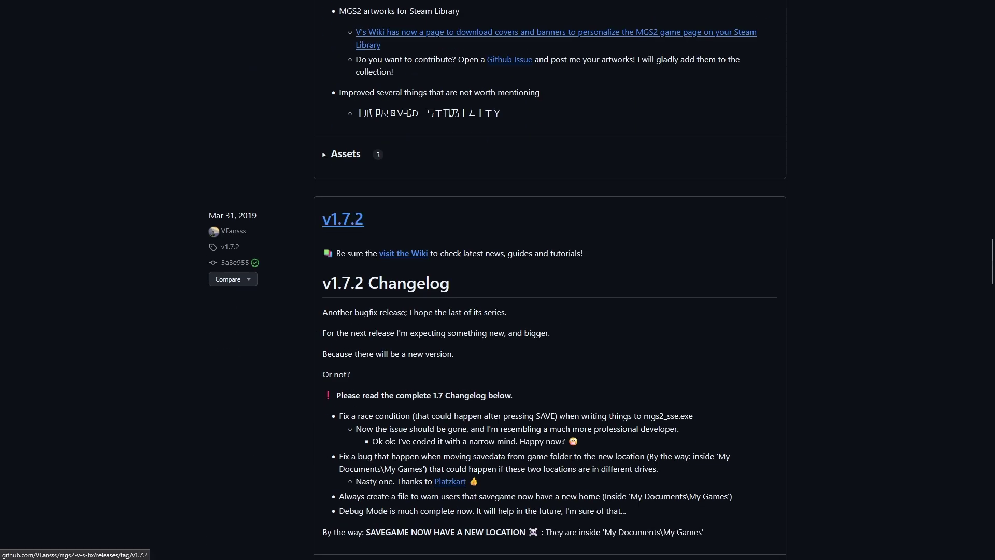
{"action": "middle_click", "coordinate": [709, 308]}
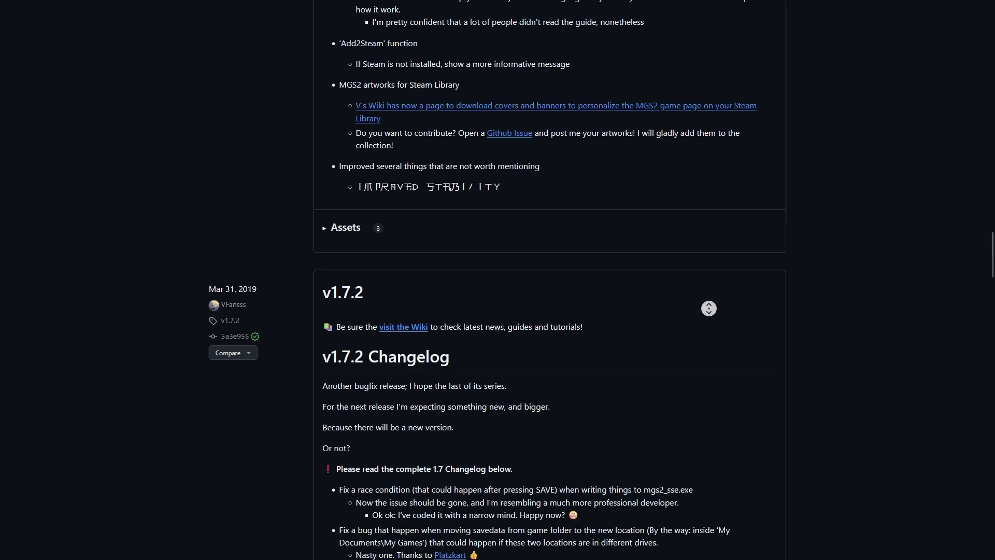
{"action": "middle_click", "coordinate": [705, 207]}
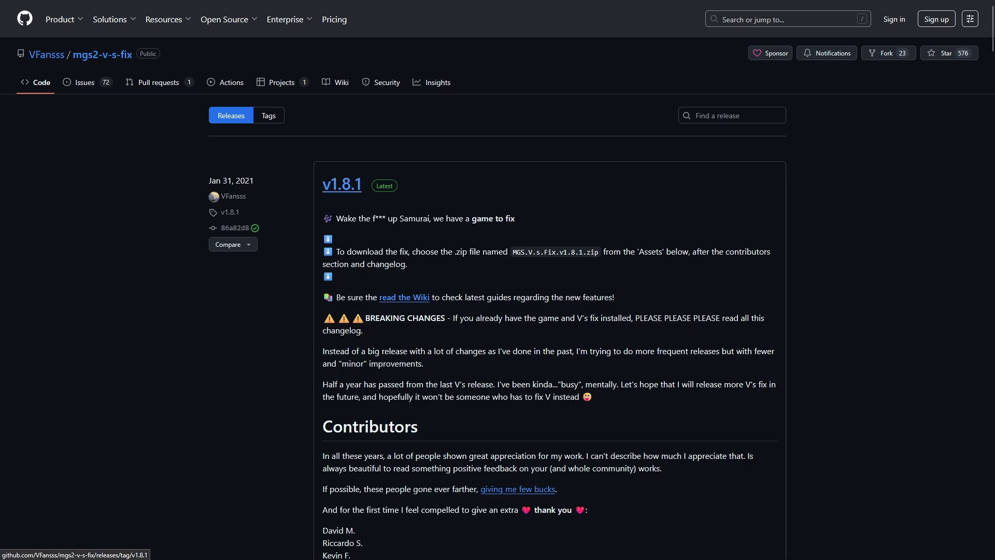
{"action": "scroll", "coordinate": [497, 291], "scroll_direction": "down", "scroll_amount": 20}
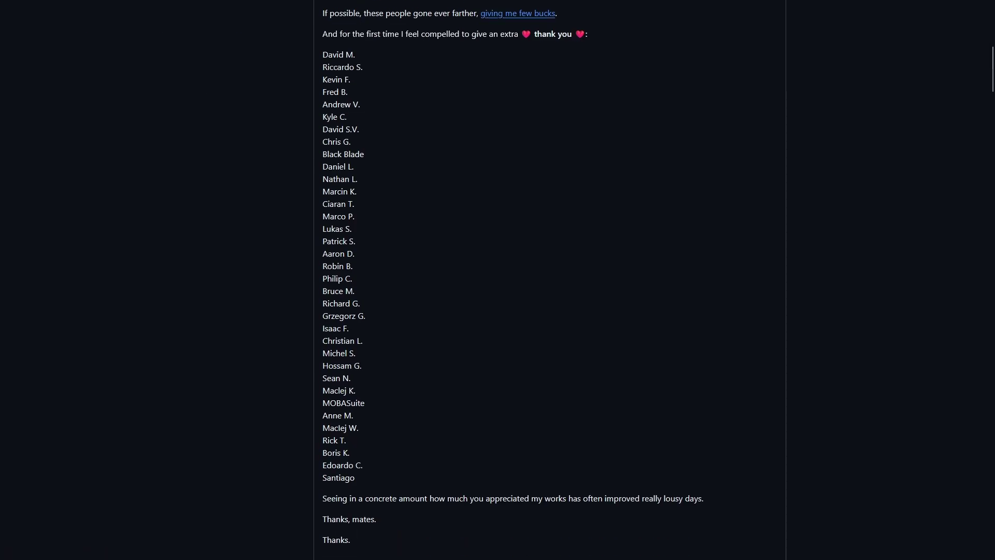
{"action": "scroll", "coordinate": [498, 291], "scroll_direction": "down", "scroll_amount": 4}
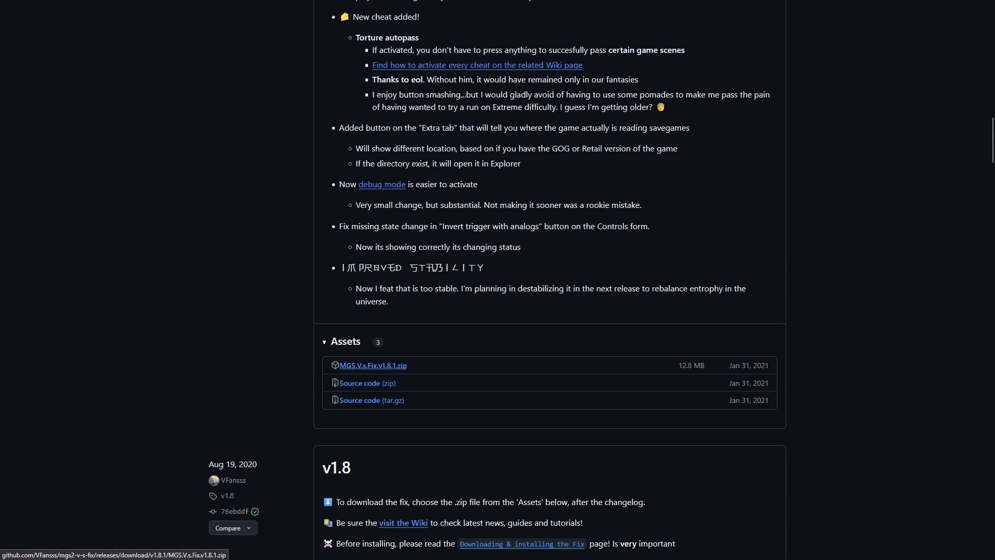
{"action": "left_click", "coordinate": [373, 366]}
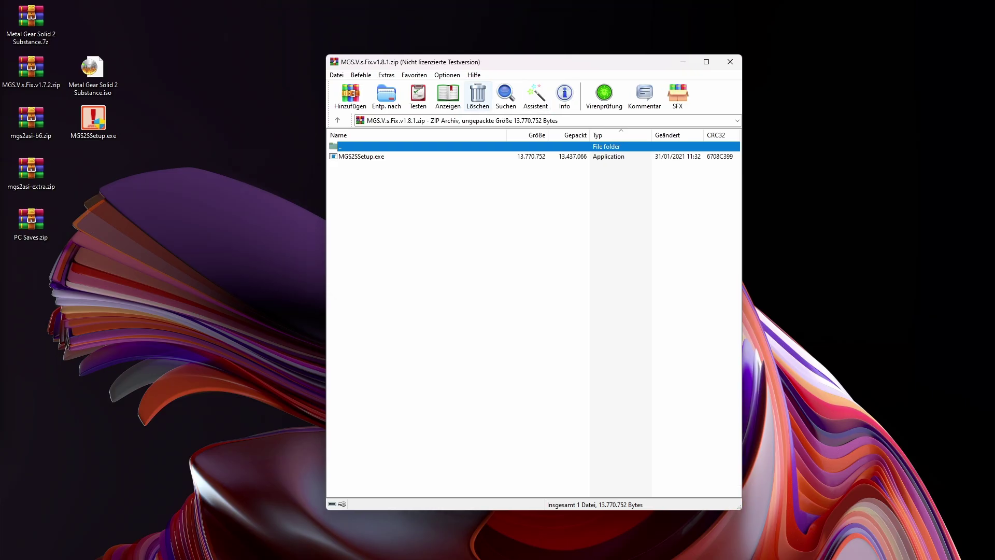
Step: Copy MGS2SSetup.exe from the MGS.V.s.Fix.v1.8.1.zip archive into the bin folder, run it and accept patching the game to version 2.0
{"action": "left_click", "coordinate": [362, 156]}
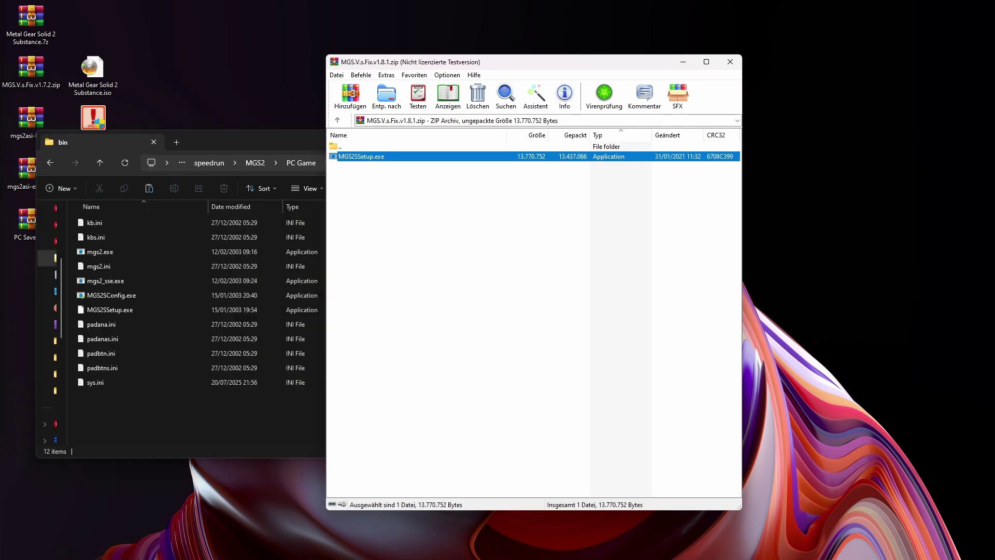
{"action": "left_click", "coordinate": [207, 416]}
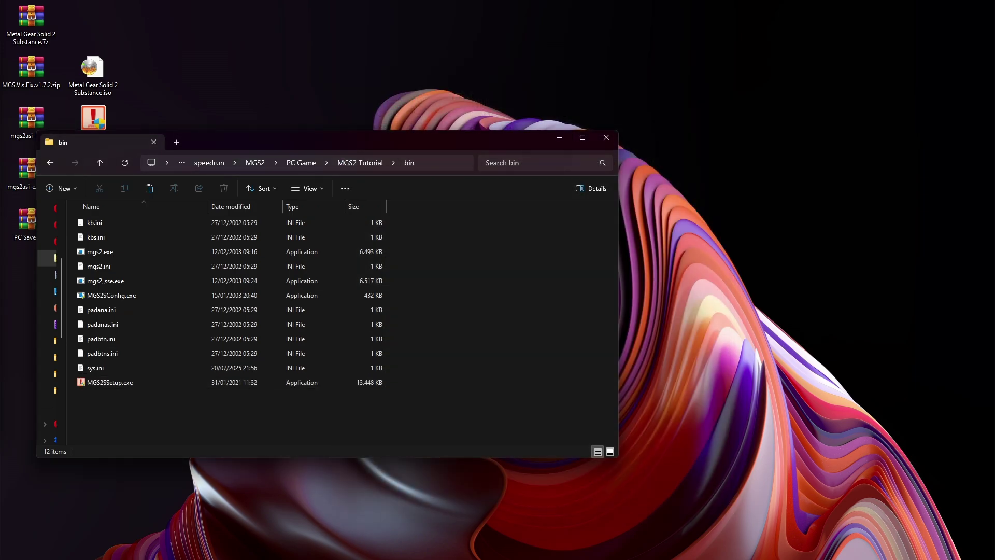
{"action": "left_click", "coordinate": [109, 383]}
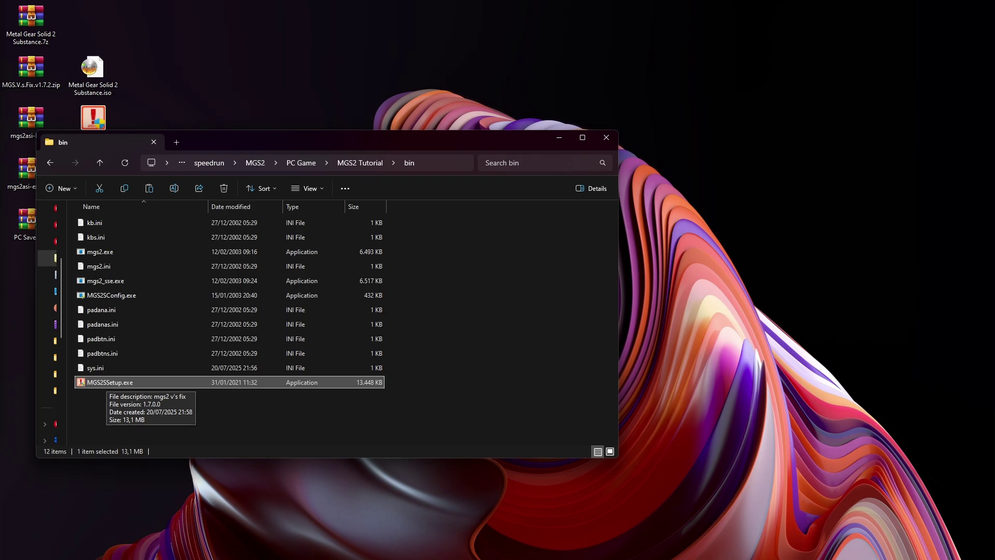
{"action": "double_click", "coordinate": [108, 383]}
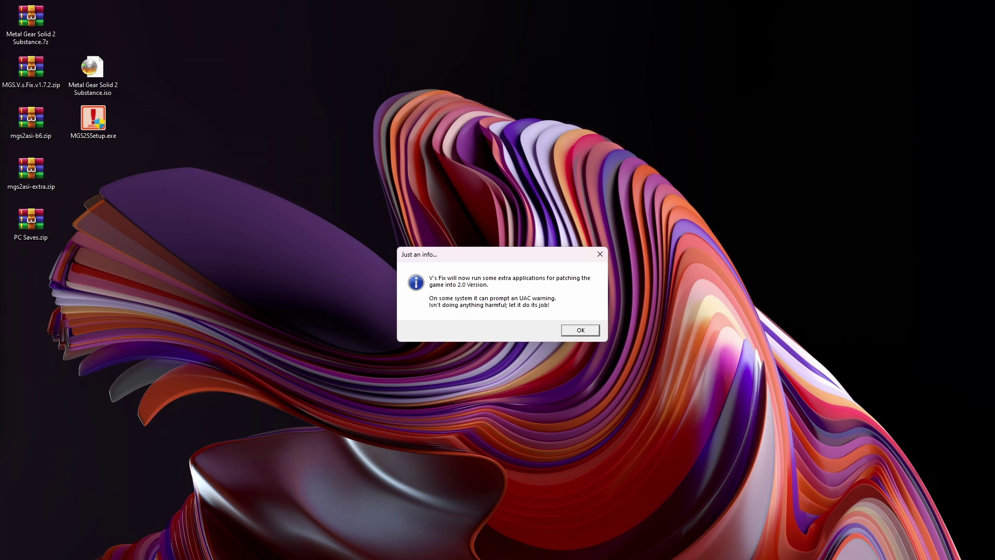
{"action": "key", "text": "Return"}
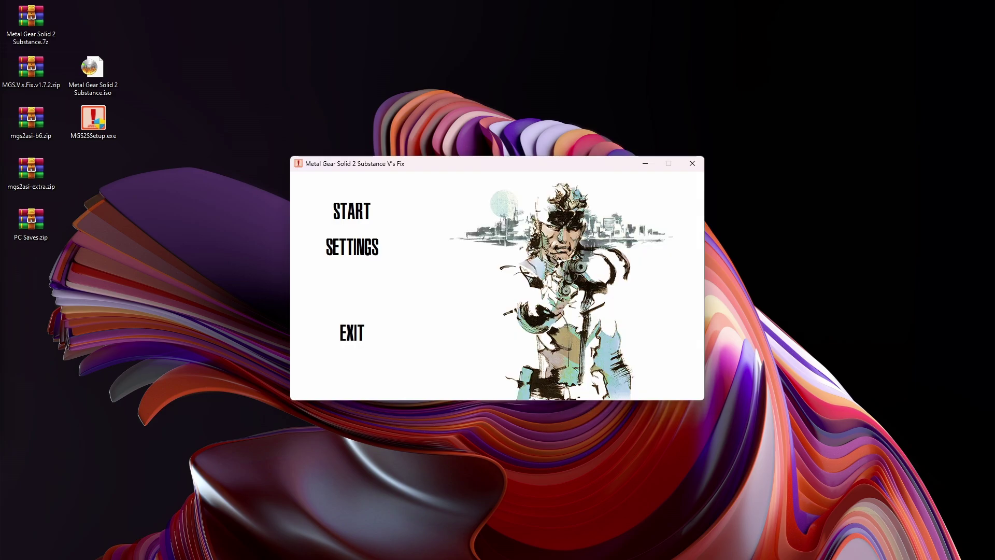
Step: In the V's Fix resolution settings, select the NVIDIA GeForce RTX 3080 adapter and turn on window mode and full screen cutscenes
{"action": "left_click", "coordinate": [353, 248]}
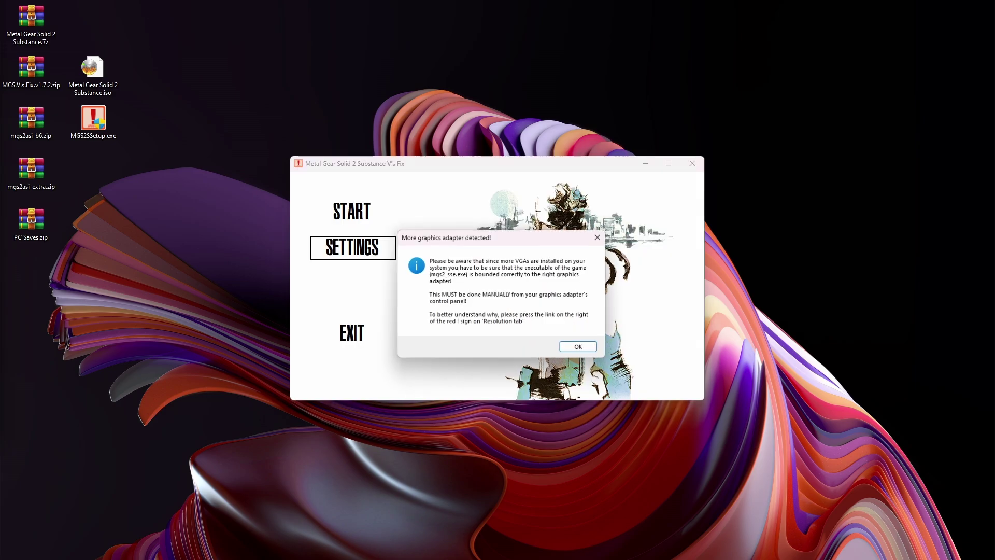
{"action": "key", "text": "Return"}
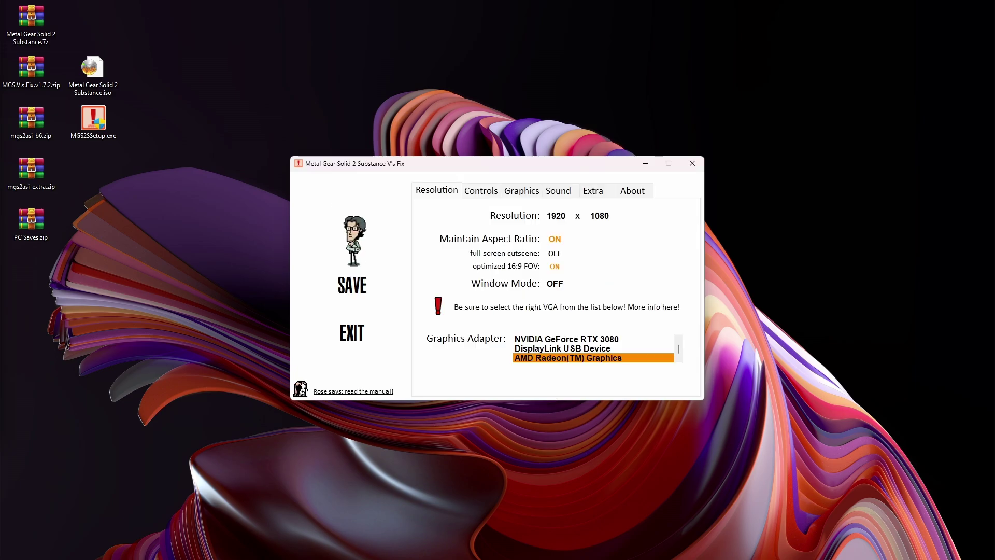
{"action": "left_click", "coordinate": [566, 340]}
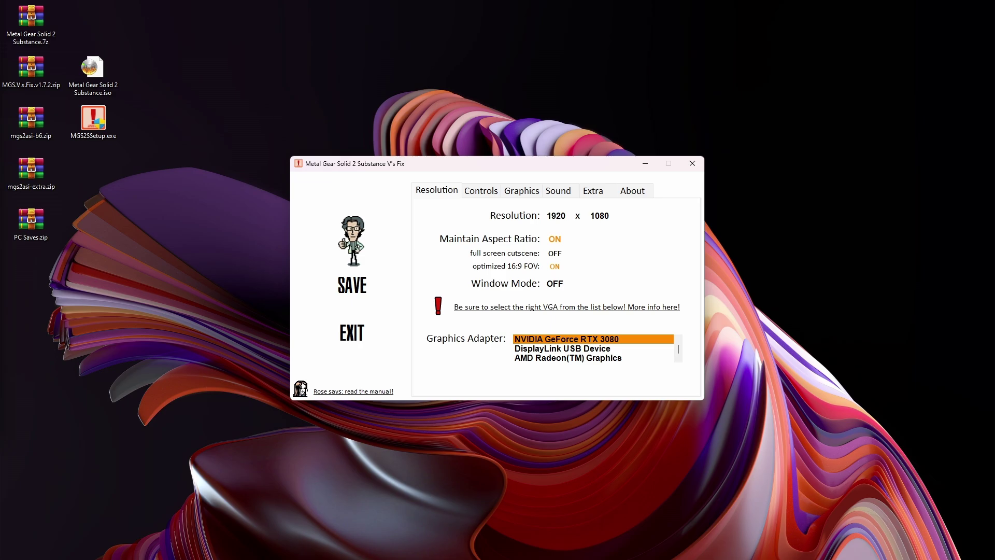
{"action": "left_click", "coordinate": [555, 283]}
{"action": "left_click", "coordinate": [555, 253]}
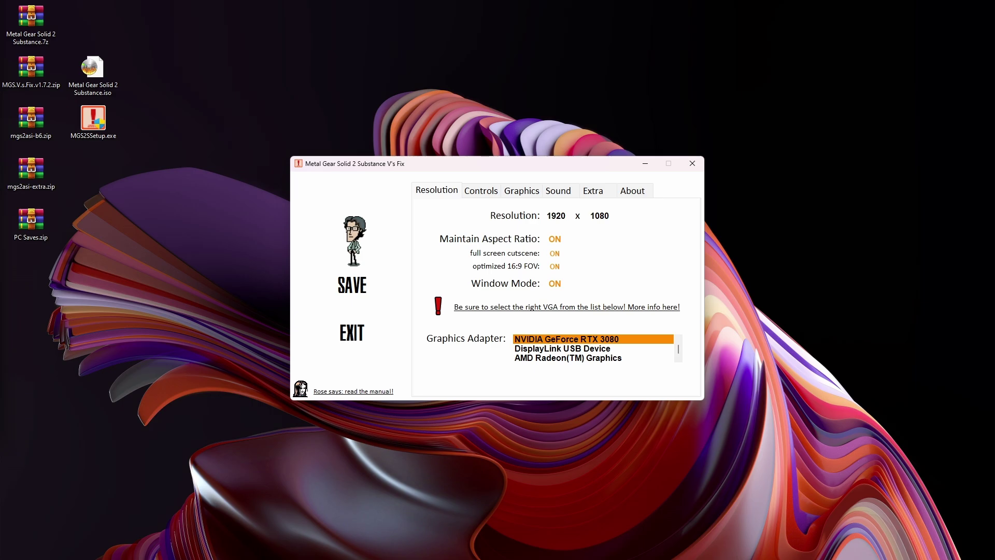
Step: Set the graphics to medium effect quantity and high model quality, and turn off Motion Blur, Depth of Field and Extra Cool Effects
{"action": "left_click", "coordinate": [522, 190]}
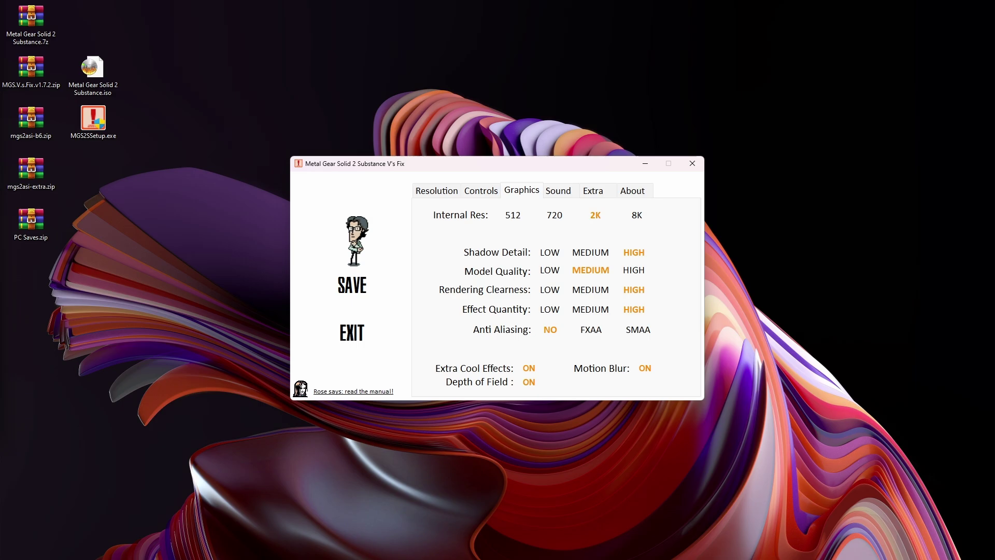
{"action": "left_click", "coordinate": [590, 310]}
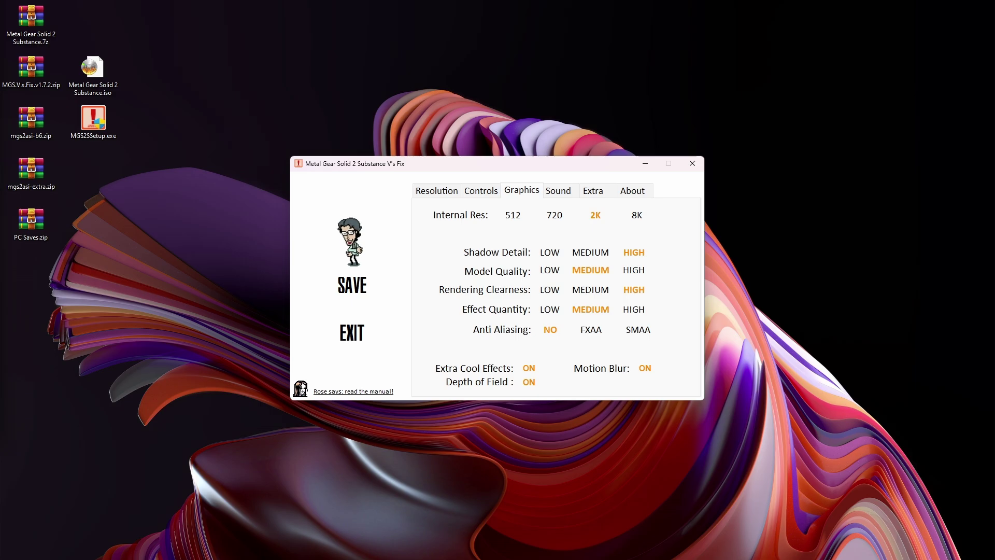
{"action": "left_click", "coordinate": [634, 270]}
{"action": "left_click", "coordinate": [645, 368]}
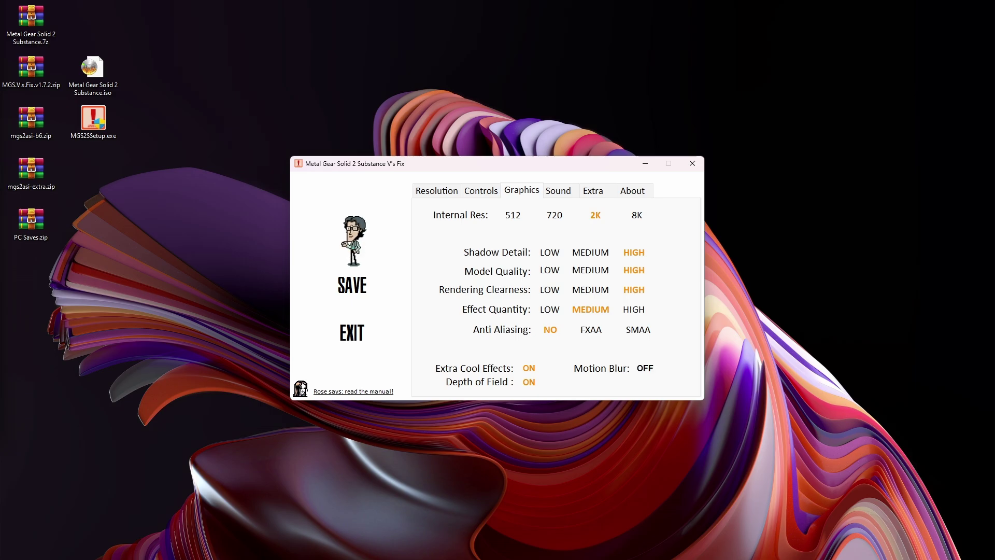
{"action": "left_click", "coordinate": [529, 382]}
{"action": "left_click", "coordinate": [529, 368]}
Step: Turn off the extra option that opens V's Fix after playing the game
{"action": "left_click", "coordinate": [593, 190]}
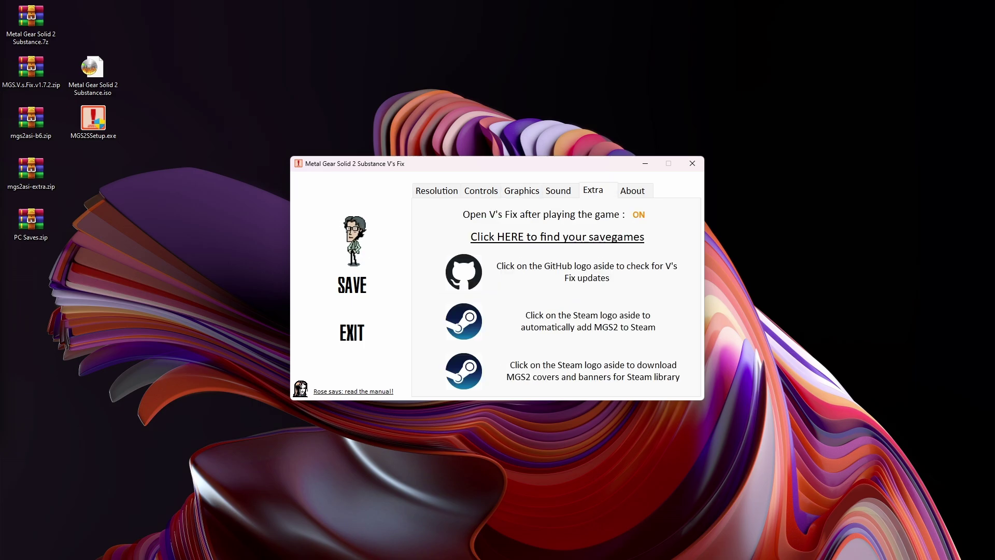
{"action": "left_click", "coordinate": [639, 215]}
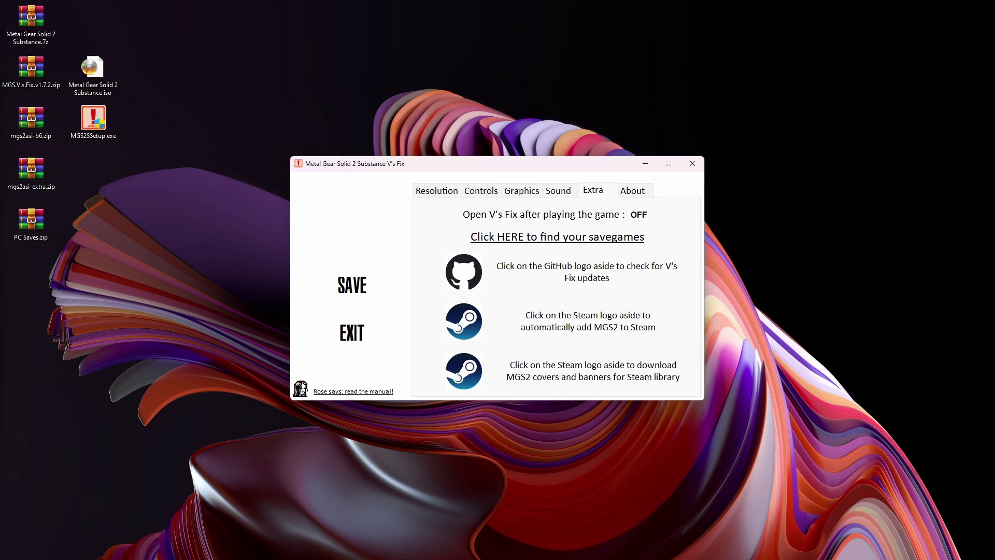
Step: Open the input device configuration and choose the Xbox controller with the PS2 Type buttons layout
{"action": "left_click", "coordinate": [482, 190]}
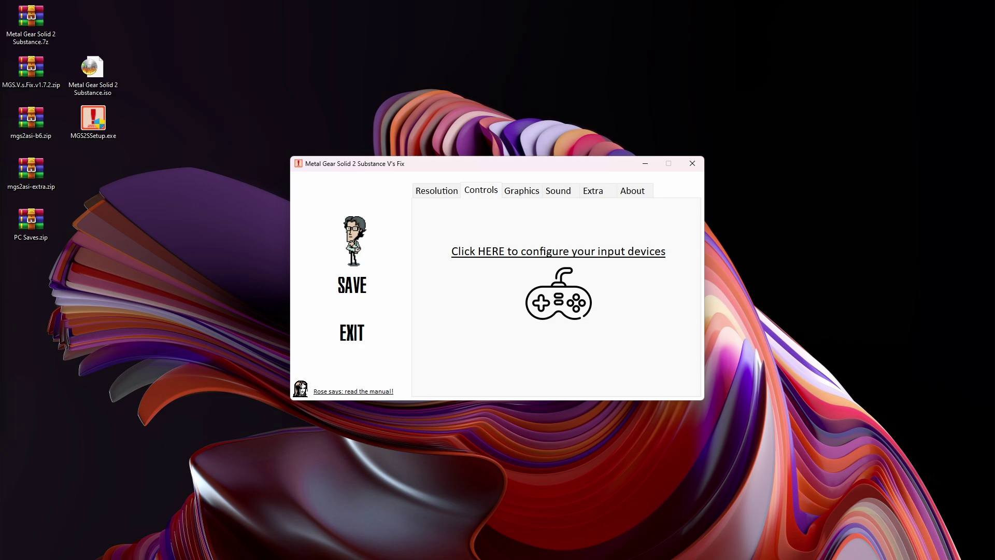
{"action": "left_click", "coordinate": [558, 252]}
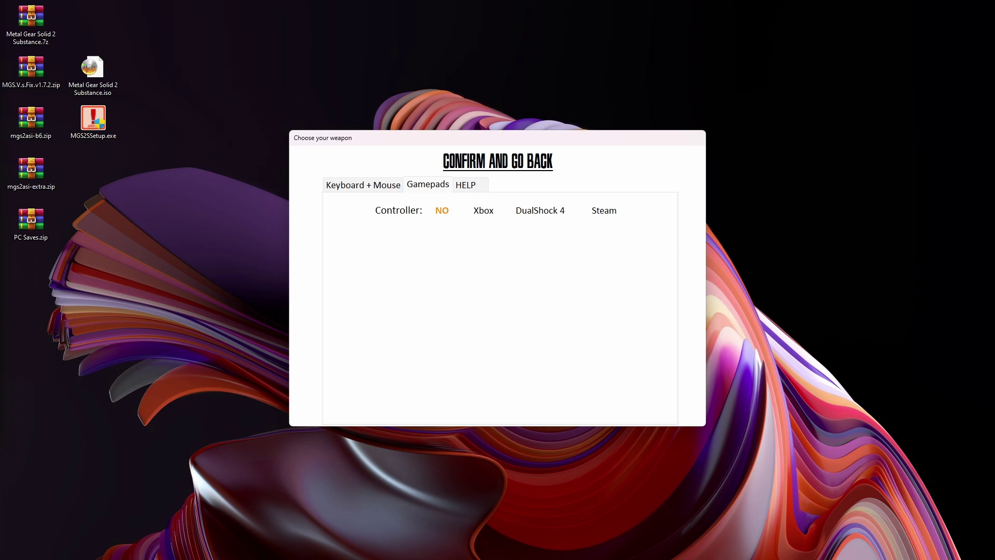
{"action": "left_click", "coordinate": [483, 210]}
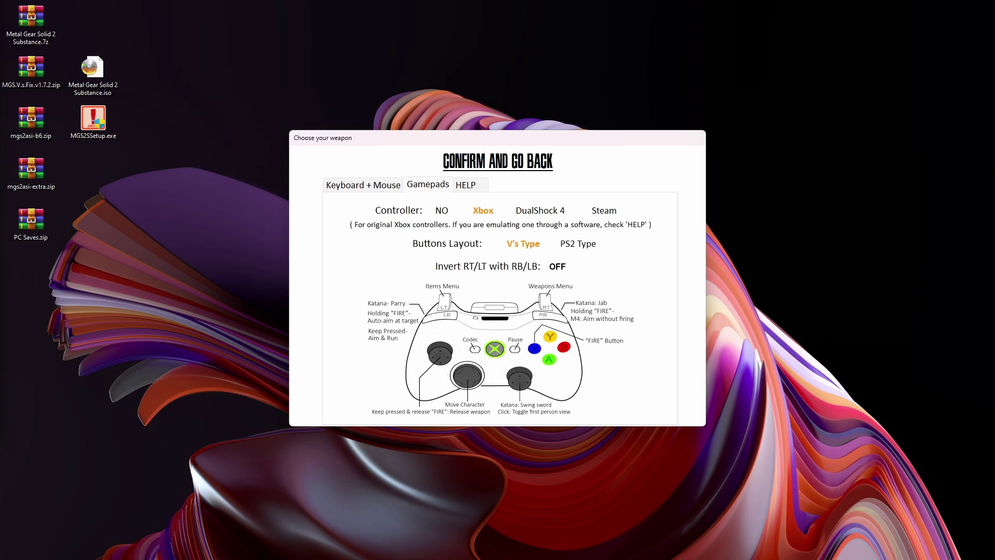
{"action": "left_click", "coordinate": [578, 244]}
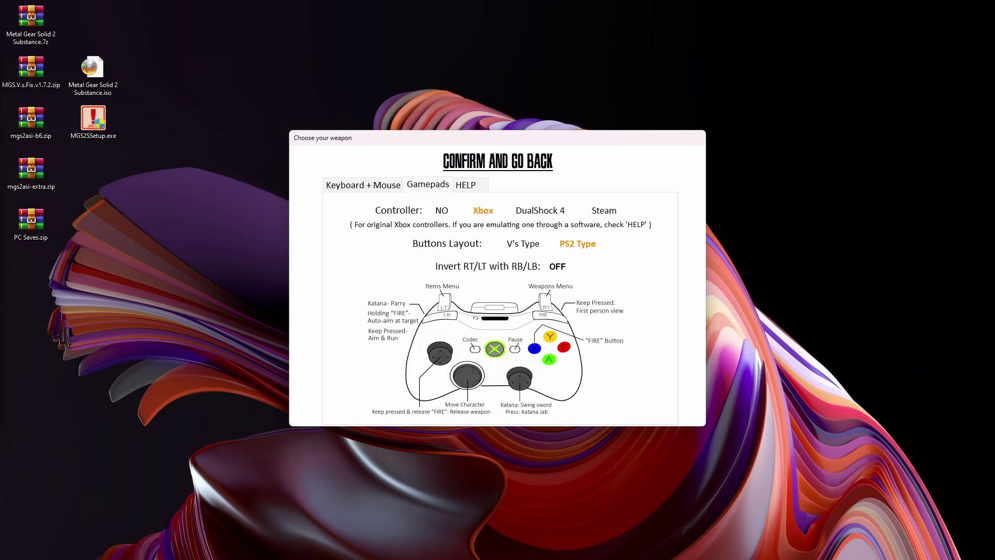
{"action": "left_click", "coordinate": [540, 210]}
{"action": "left_click", "coordinate": [604, 211]}
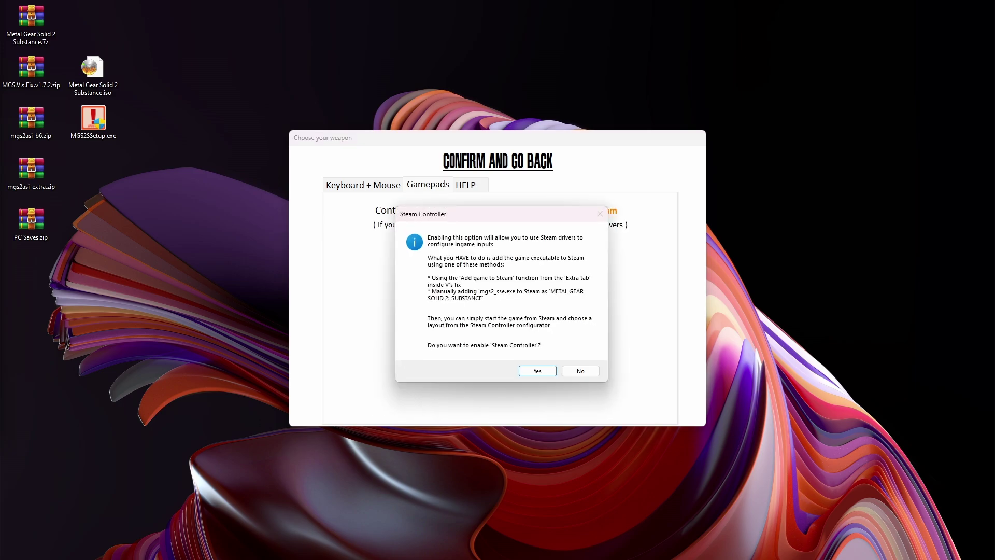
{"action": "left_click", "coordinate": [580, 371]}
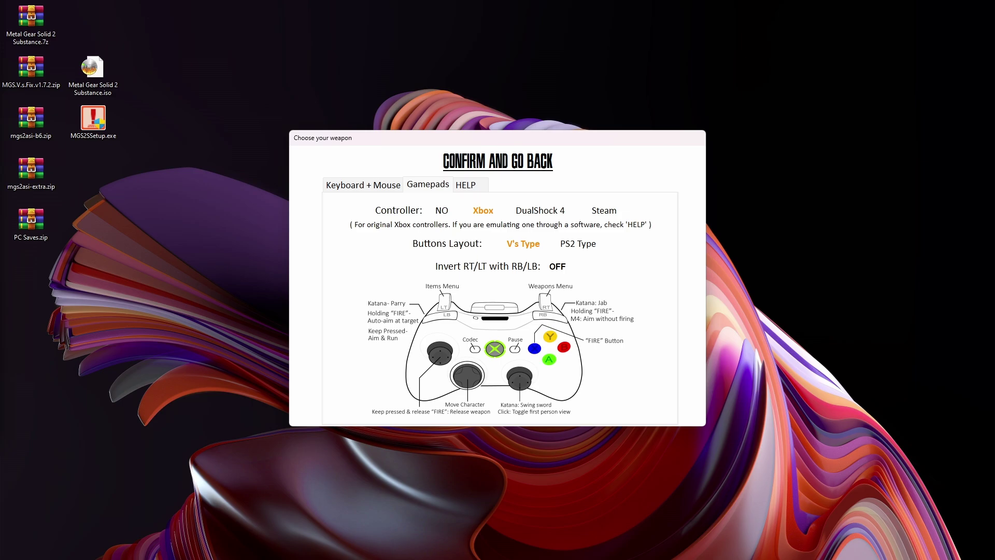
Step: Set the Xbox buttons layout to PS2 Type, confirm it, and save the V's Fix settings before exiting
{"action": "left_click", "coordinate": [578, 243]}
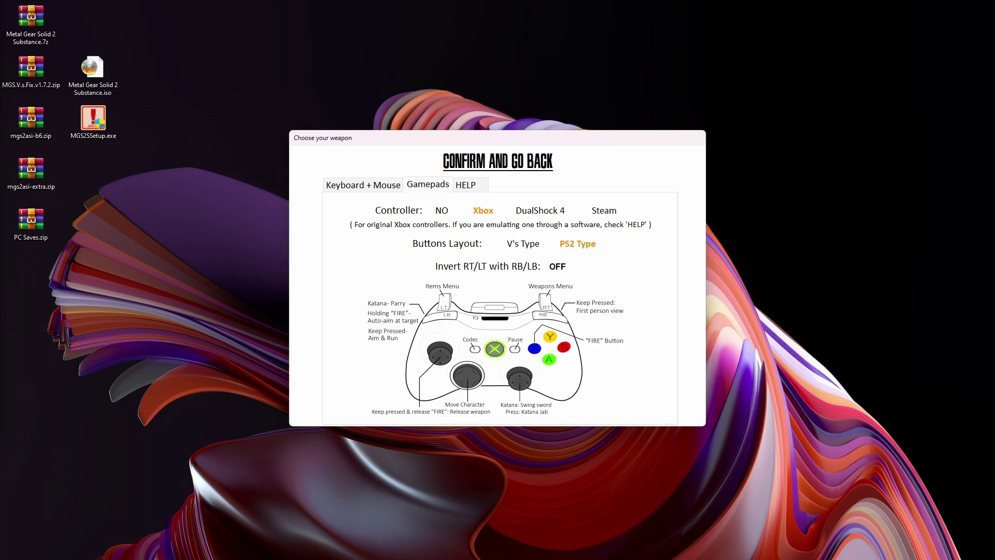
{"action": "left_click", "coordinate": [498, 161]}
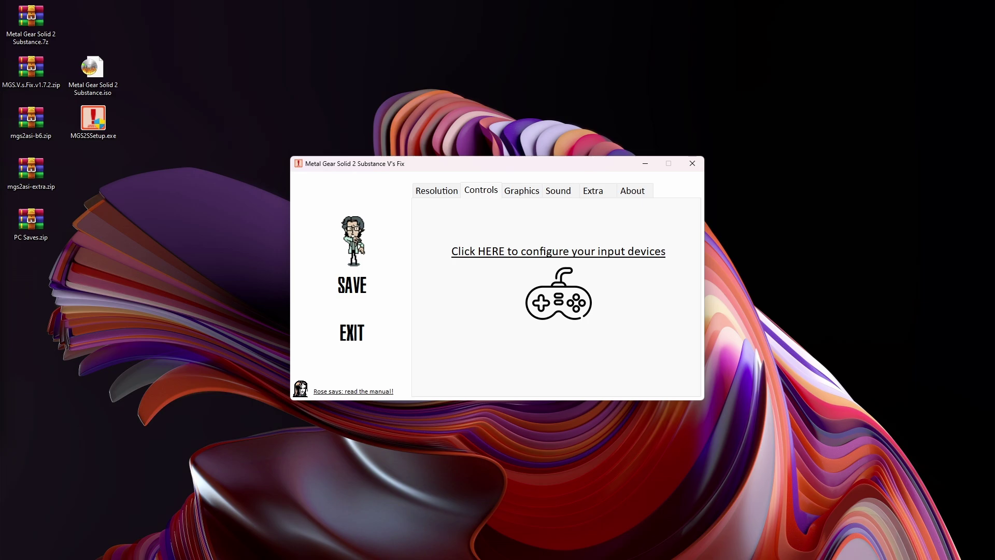
{"action": "left_click", "coordinate": [352, 285]}
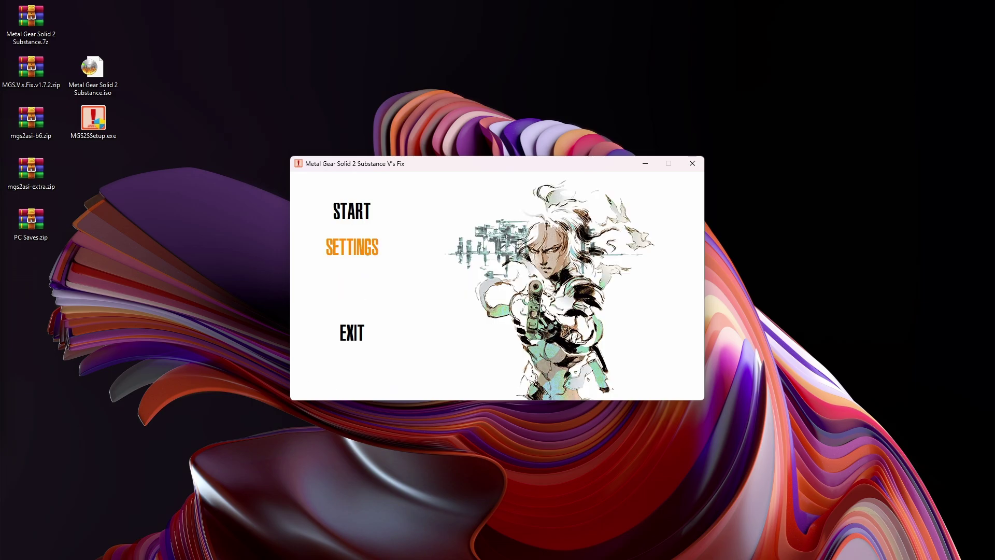
{"action": "left_click", "coordinate": [352, 333]}
Step: Switch to the bin folder window and enlarge it to examine the files of the patched game
{"action": "key", "text": "alt+Tab"}
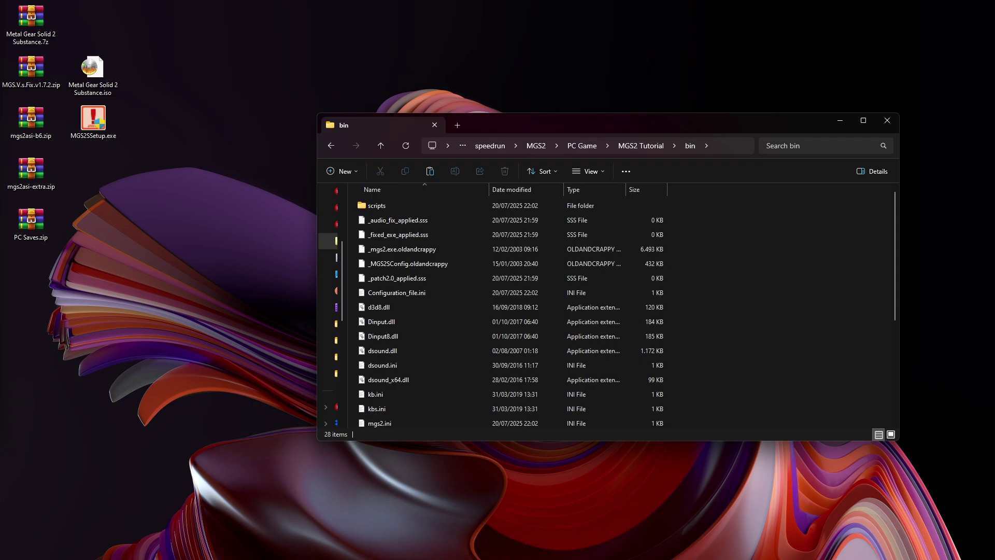
{"action": "left_click_drag", "start_coordinate": [608, 441], "coordinate": [608, 535]}
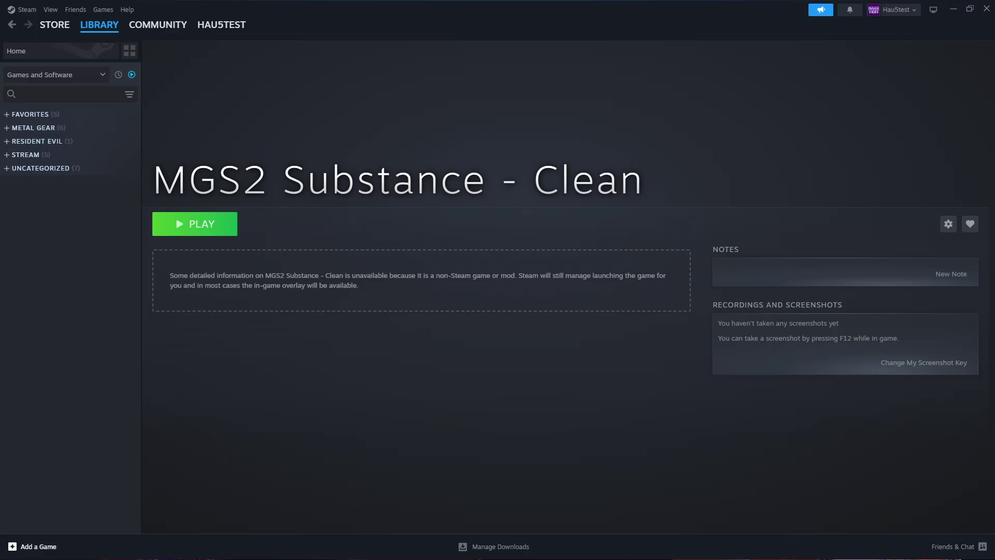
Step: Add mgs2_sse.exe from the bin folder of MGS2 Tutorial to the Steam library as a non-Steam game
{"action": "left_click", "coordinate": [38, 547]}
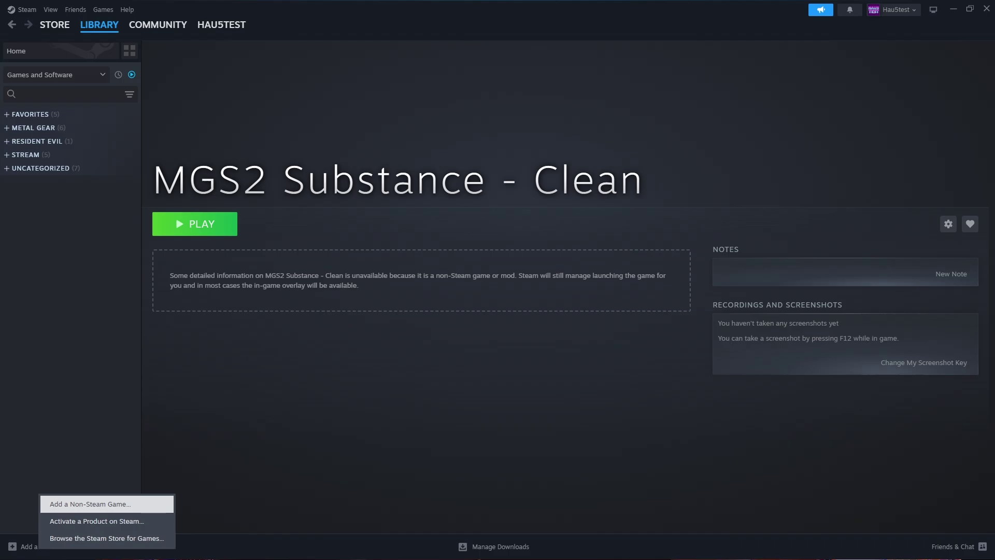
{"action": "left_click", "coordinate": [91, 505]}
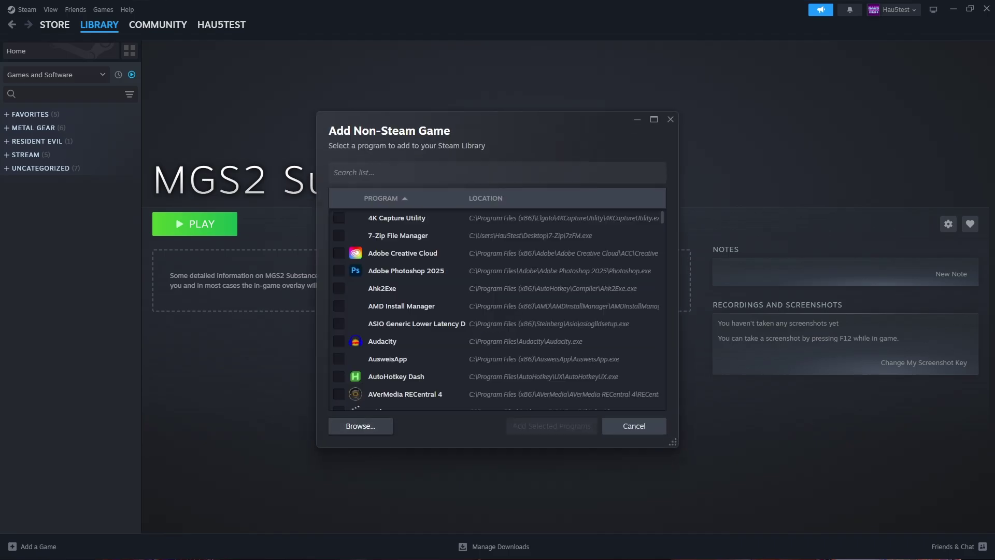
{"action": "left_click", "coordinate": [361, 426]}
{"action": "left_click", "coordinate": [220, 30]}
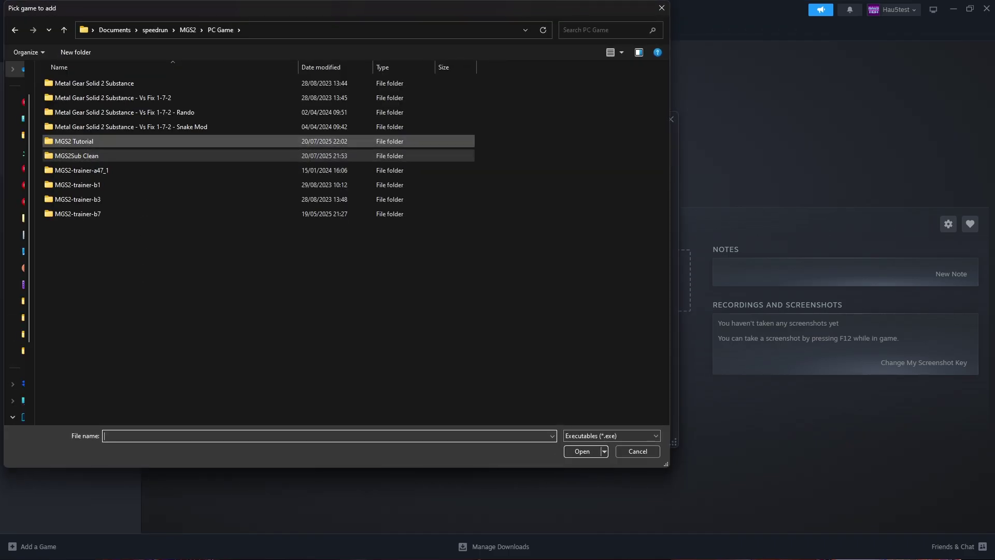
{"action": "double_click", "coordinate": [74, 141]}
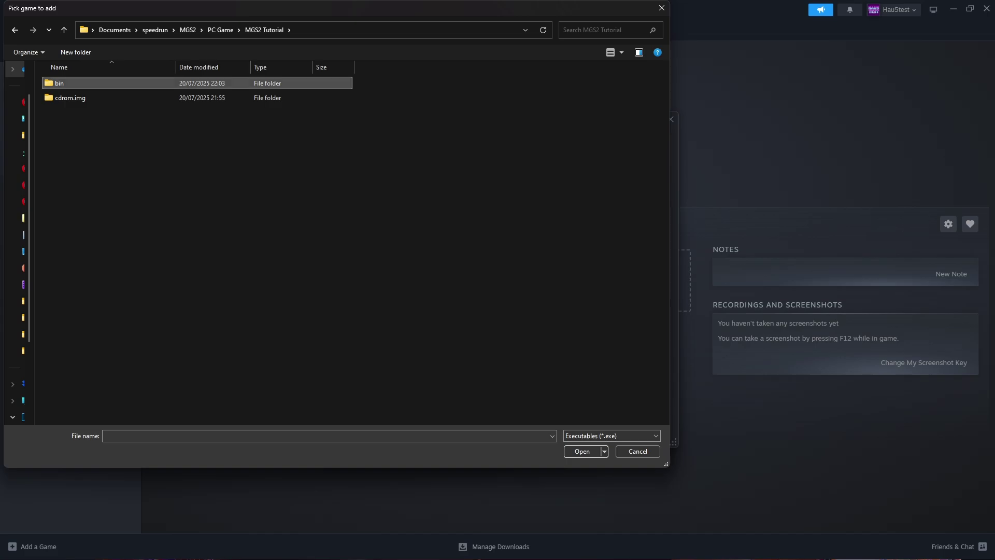
{"action": "double_click", "coordinate": [59, 82]}
{"action": "left_click", "coordinate": [72, 98]}
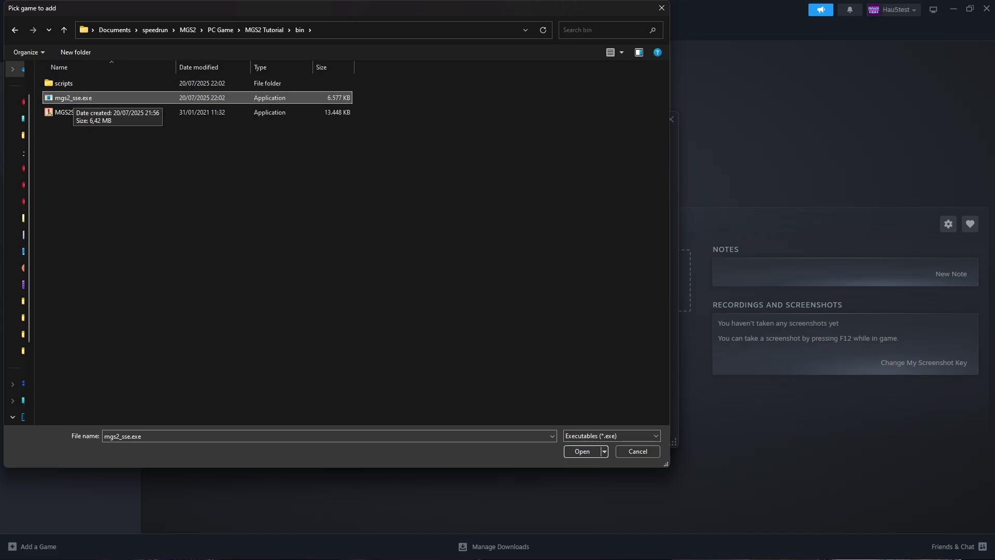
{"action": "double_click", "coordinate": [72, 98]}
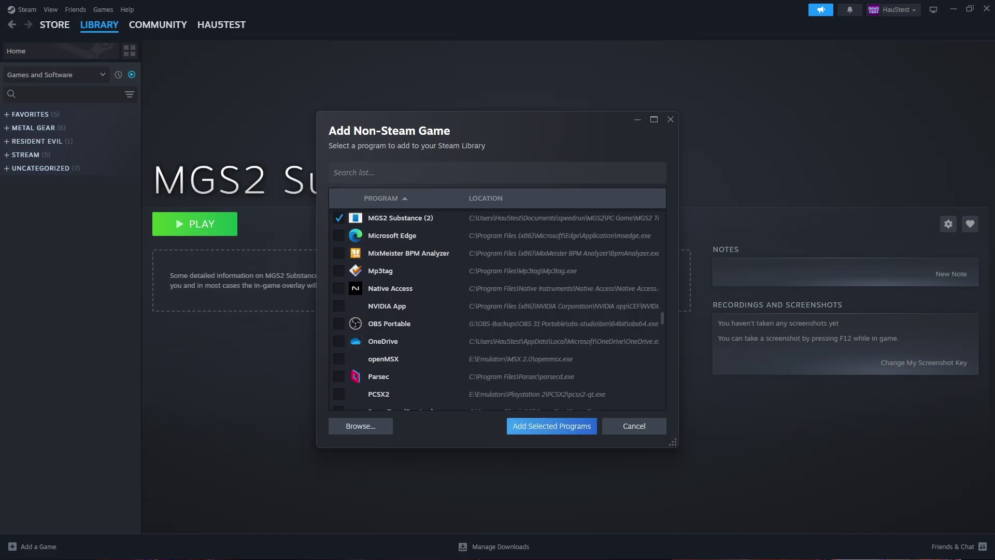
{"action": "left_click", "coordinate": [551, 425]}
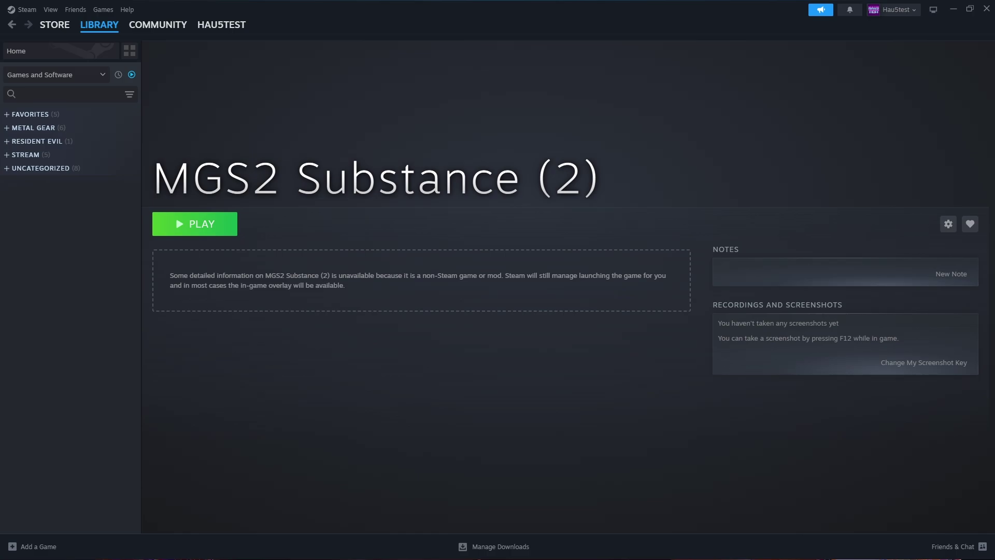
Step: Rename the MGS2 Substance (2) shortcut as MGS2 Tutorial in its properties
{"action": "left_click", "coordinate": [948, 224]}
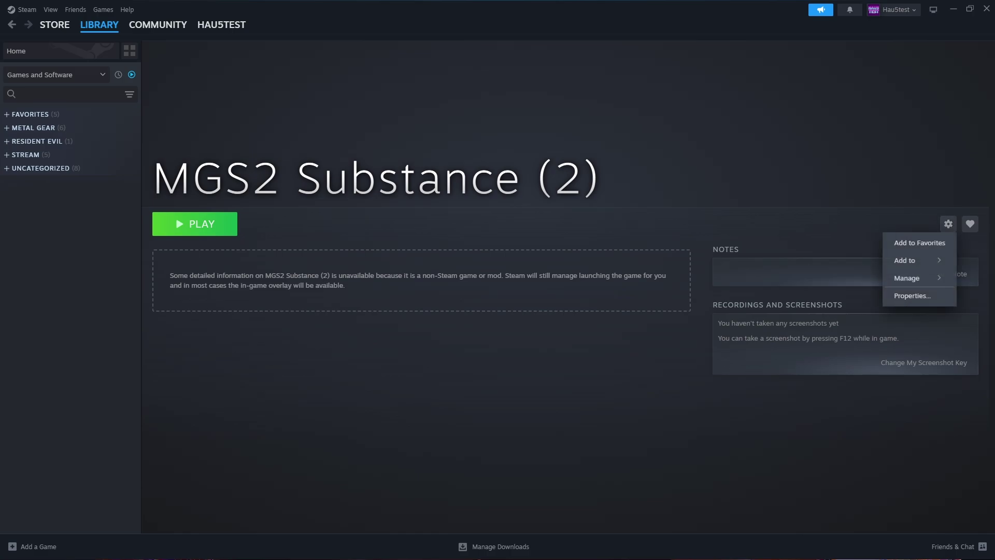
{"action": "left_click", "coordinate": [912, 295]}
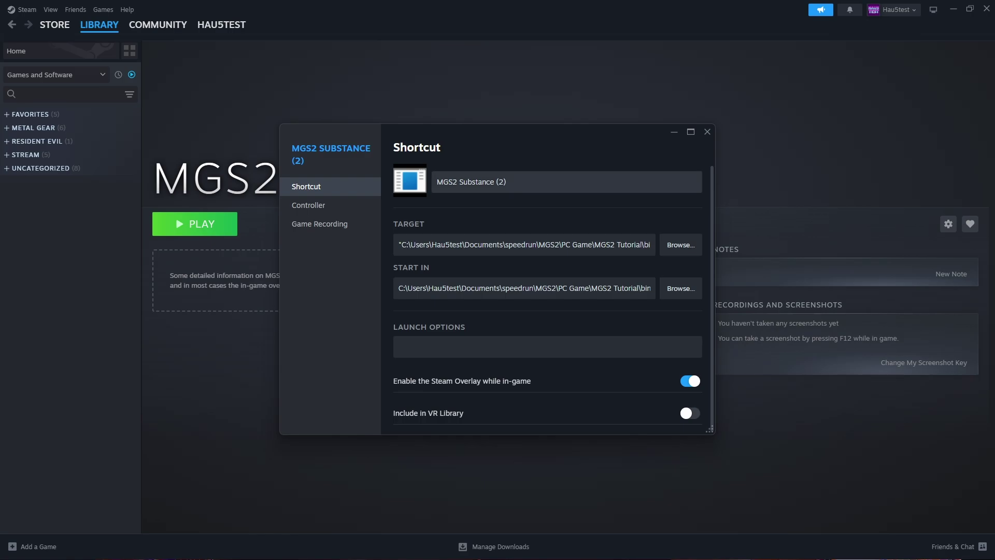
{"action": "key", "text": "BackSpace"}
{"action": "key", "text": "BackSpace"}
{"action": "key", "text": "BackSpace"}
{"action": "key", "text": "BackSpace"}
{"action": "key", "text": "BackSpace"}
{"action": "key", "text": "BackSpace"}
{"action": "key", "text": "BackSpace"}
{"action": "key", "text": "BackSpace"}
{"action": "key", "text": "BackSpace"}
{"action": "key", "text": "BackSpace"}
{"action": "key", "text": "BackSpace"}
{"action": "key", "text": "BackSpace"}
{"action": "key", "text": "BackSpace"}
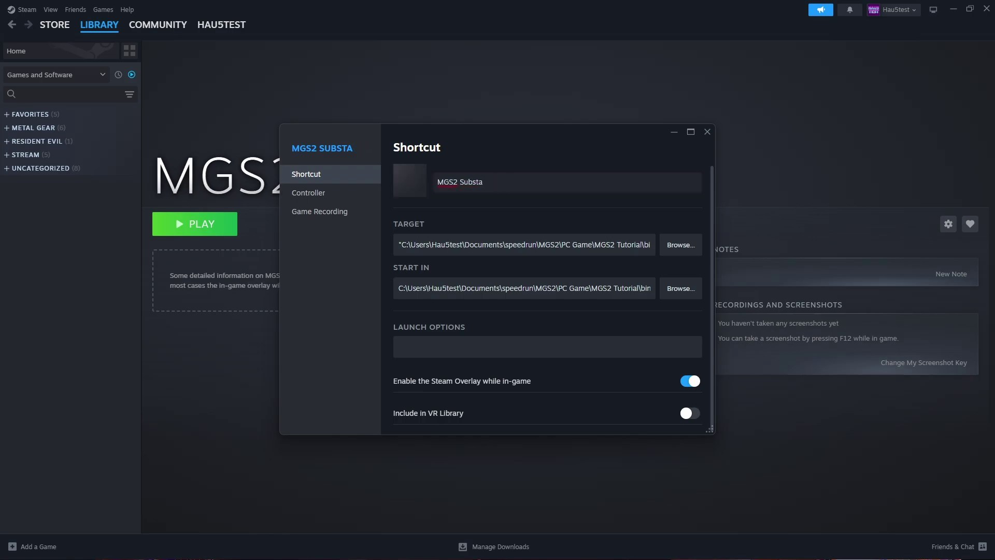
{"action": "type", "text": "Tutorial"}
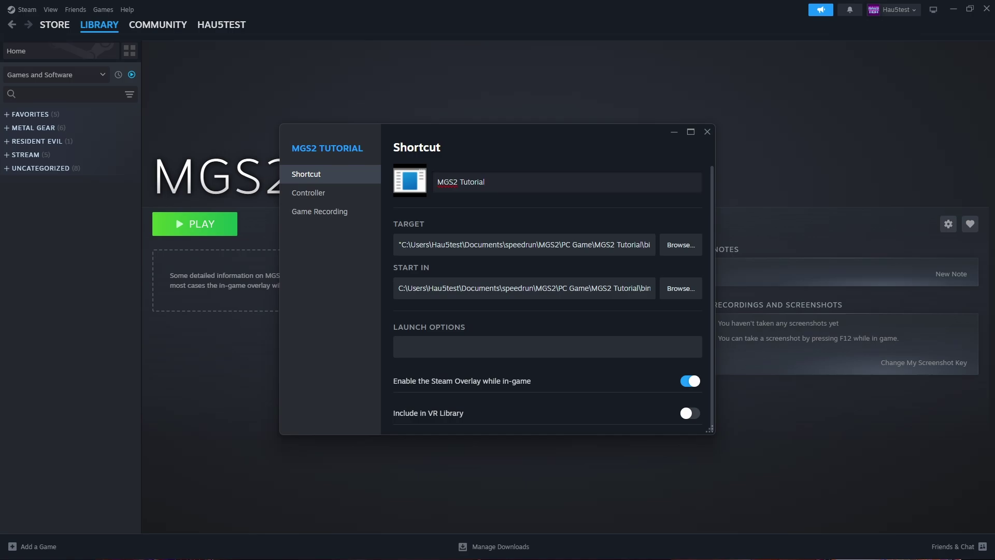
Step: Set the controller override for MGS2 Tutorial to Enable Steam Input
{"action": "left_click", "coordinate": [308, 192]}
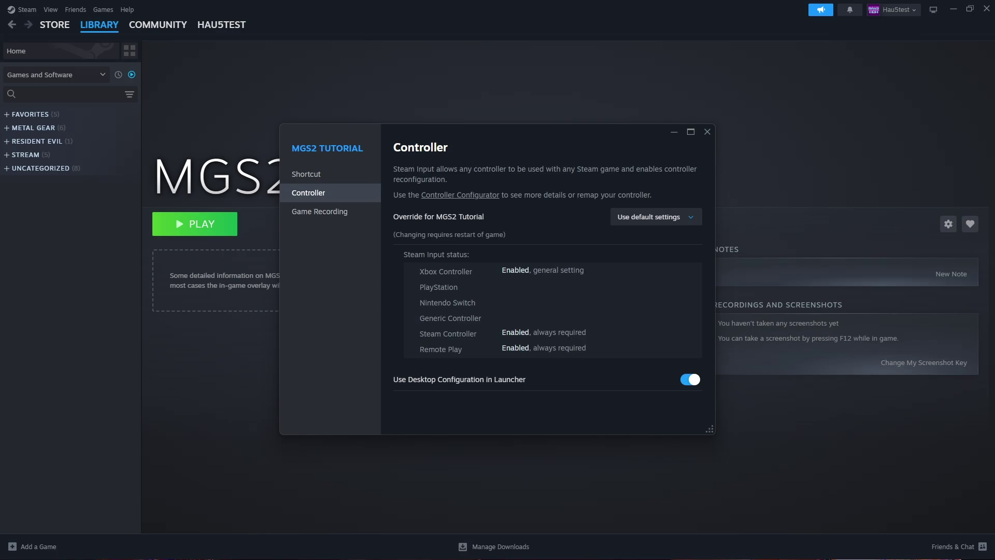
{"action": "left_click", "coordinate": [656, 218]}
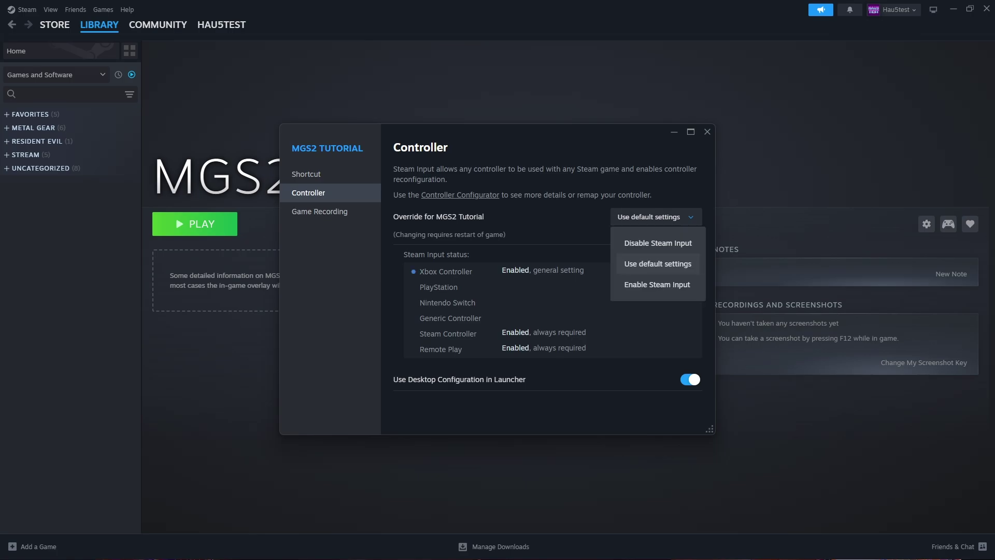
{"action": "key", "text": "Return"}
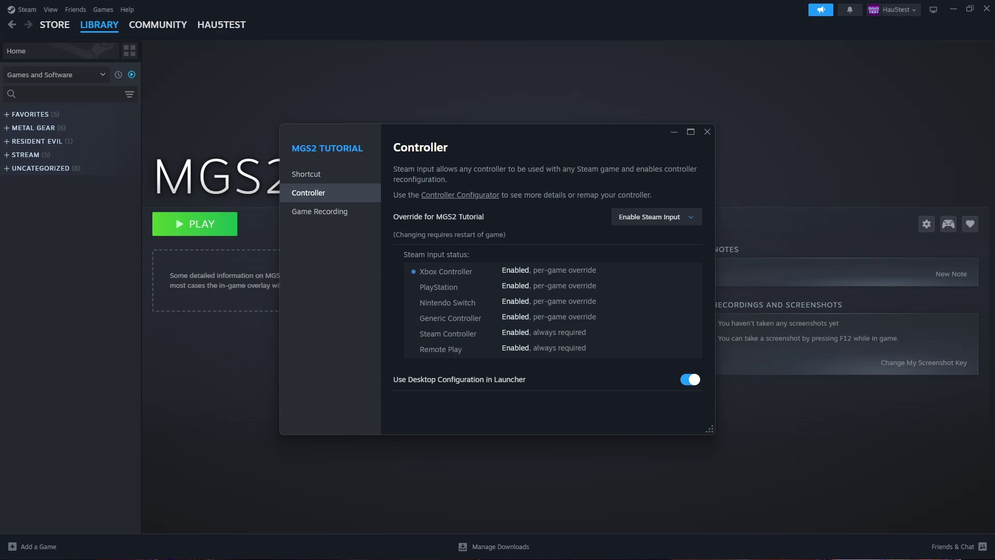
Step: Edit the Xbox controller's layout for MGS2 Tutorial and assign the F key to the right trigger's full pull
{"action": "key", "text": "Up"}
{"action": "key", "text": "Return"}
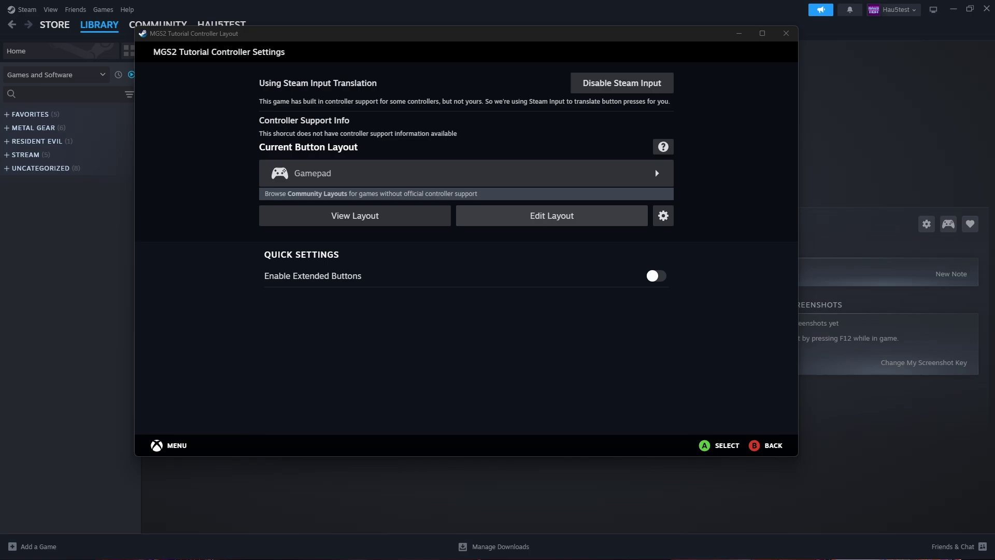
{"action": "left_click", "coordinate": [552, 215]}
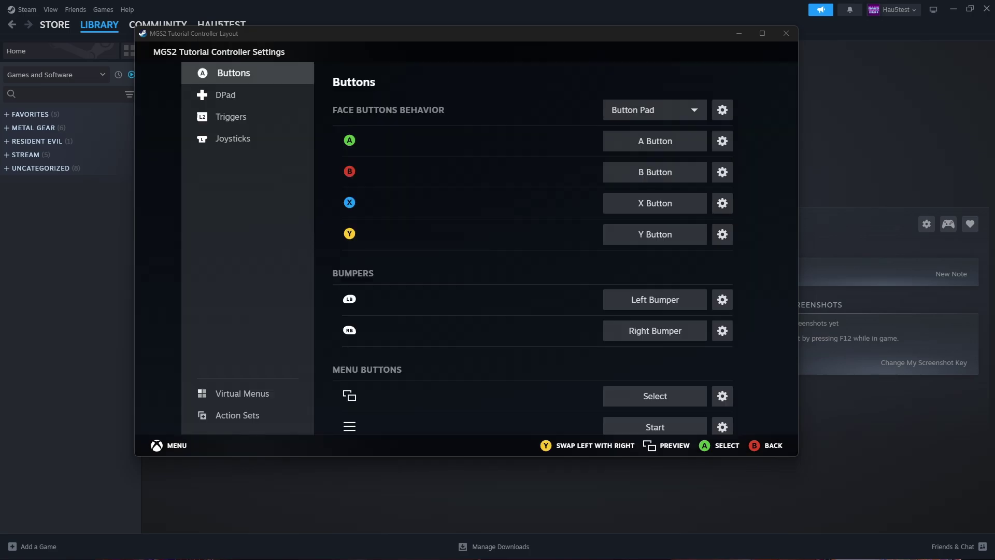
{"action": "left_click", "coordinate": [247, 117]}
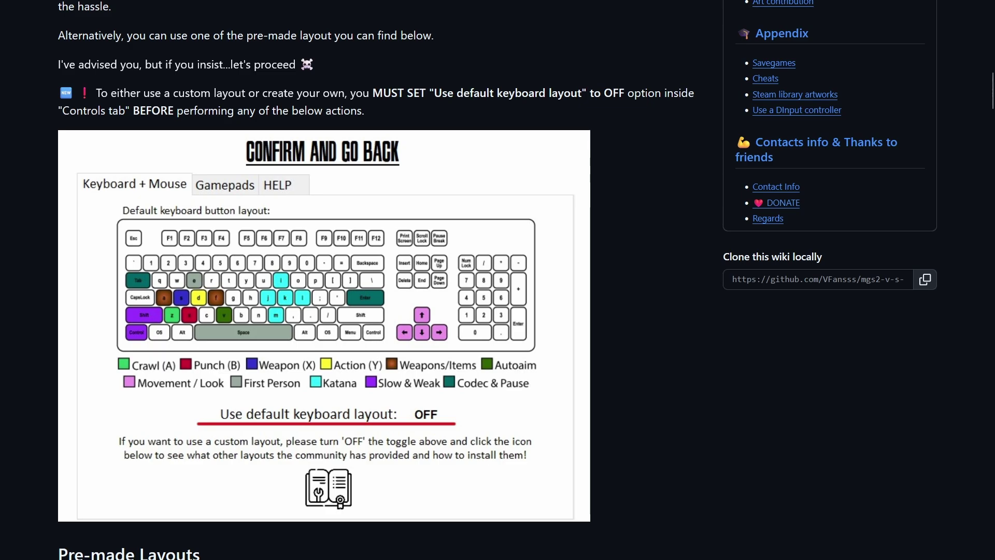
{"action": "key", "text": "alt+Tab"}
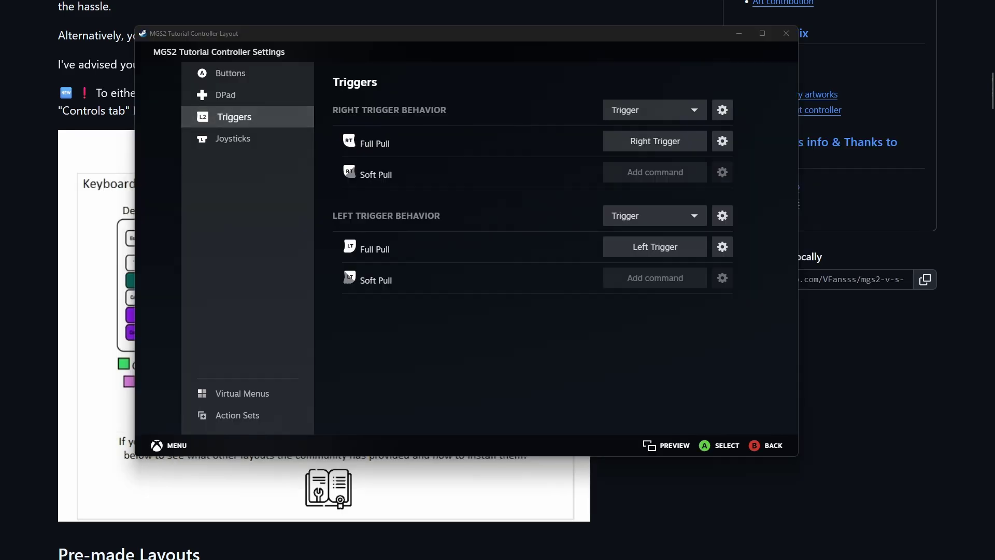
{"action": "left_click", "coordinate": [655, 141]}
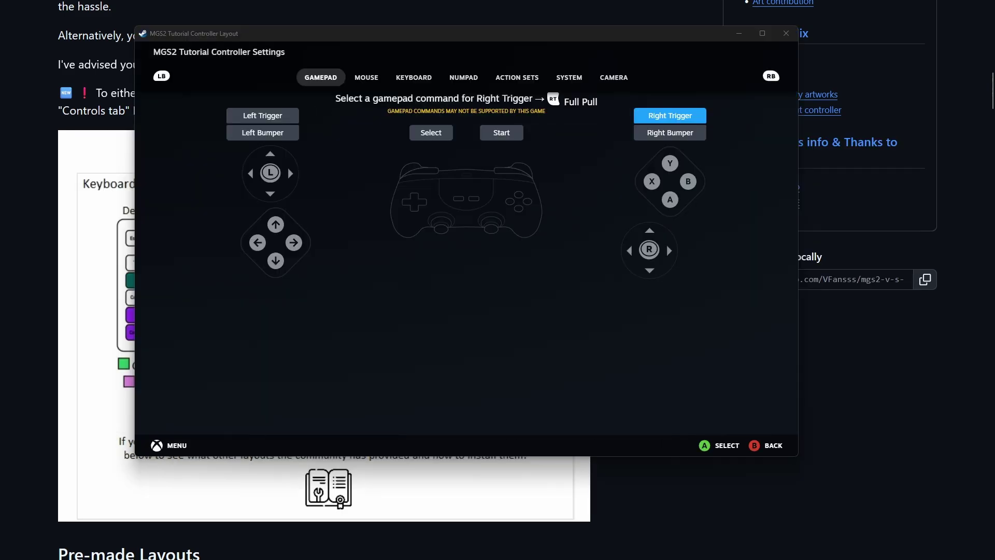
{"action": "left_click", "coordinate": [414, 78]}
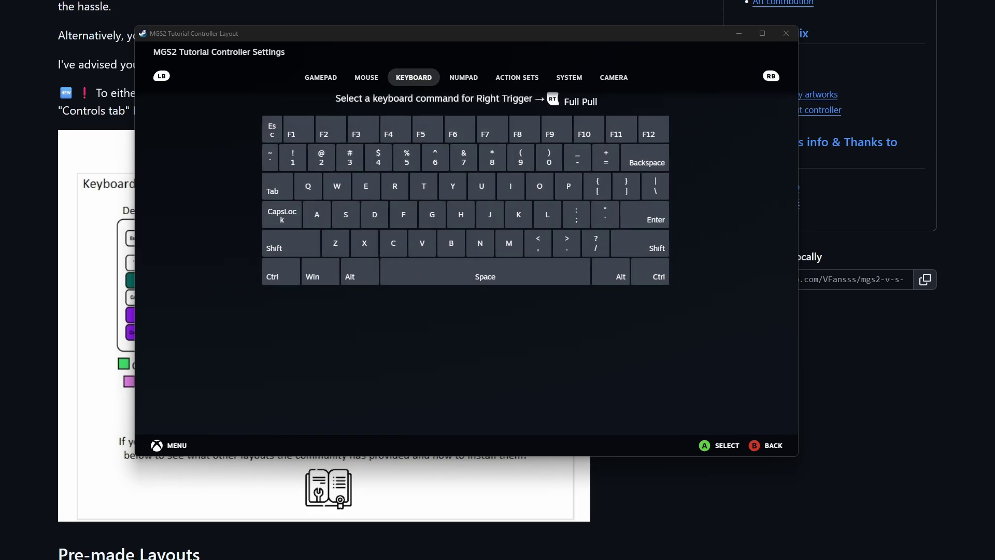
{"action": "key", "text": "f"}
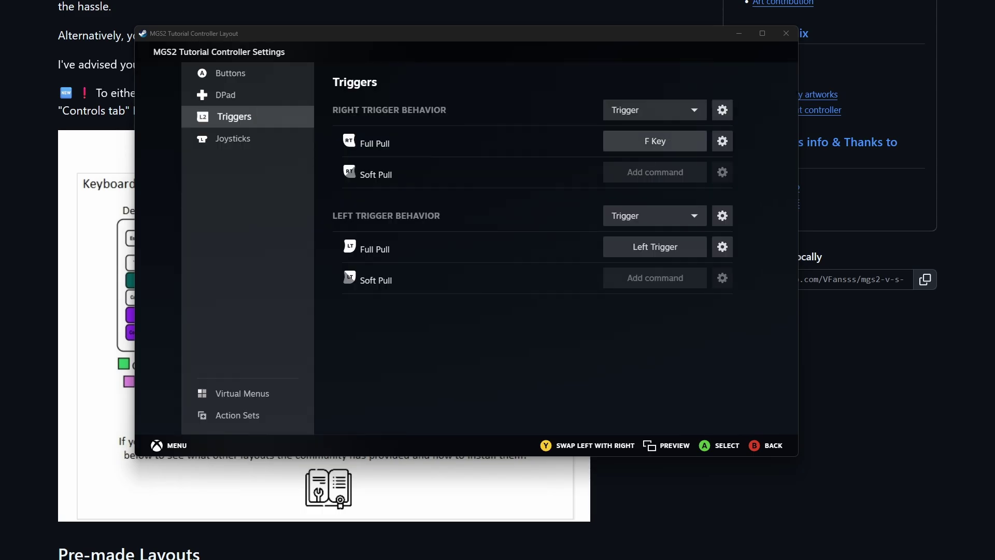
Step: Assign the A key to the left trigger's full pull, and close the controller layout and the game's properties
{"action": "left_click", "coordinate": [655, 247]}
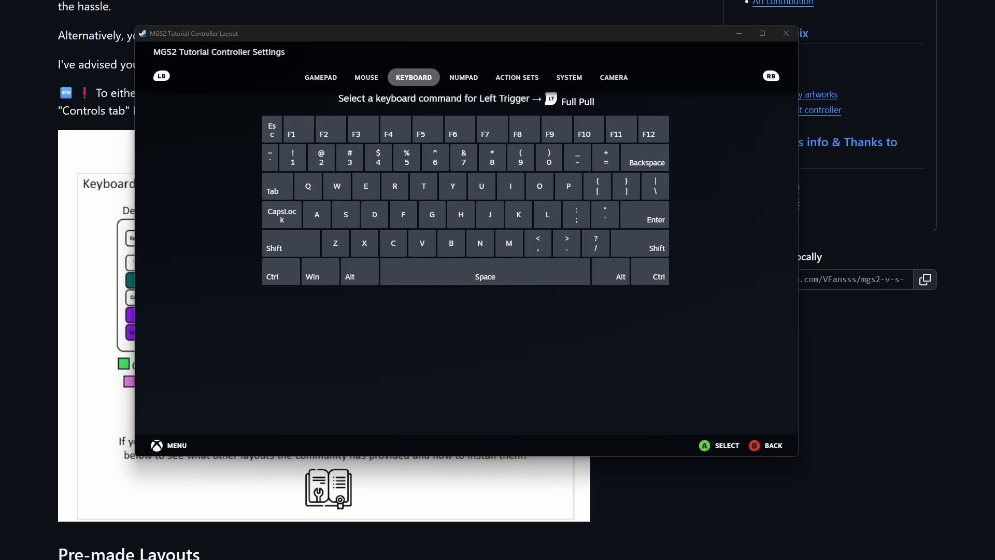
{"action": "key", "text": "a"}
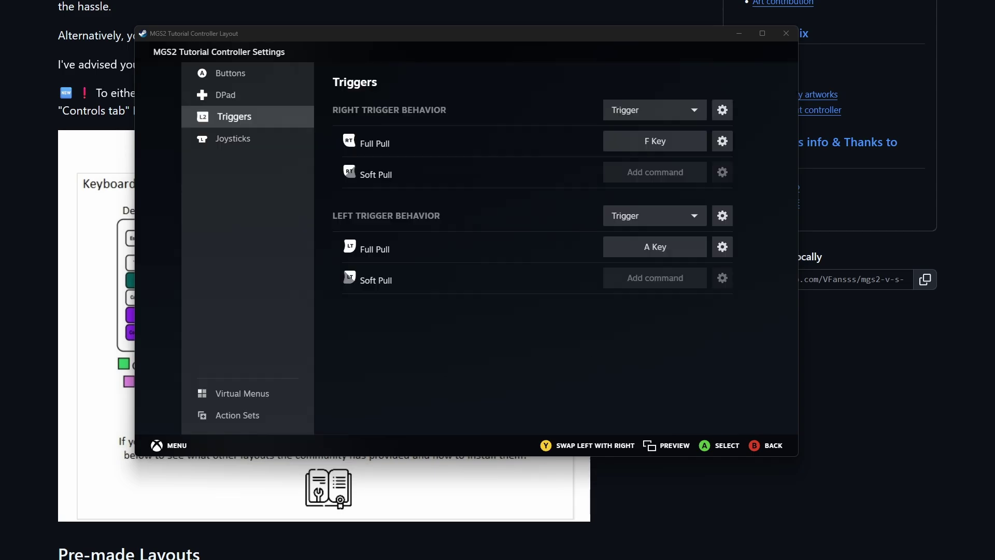
{"action": "key", "text": "Escape"}
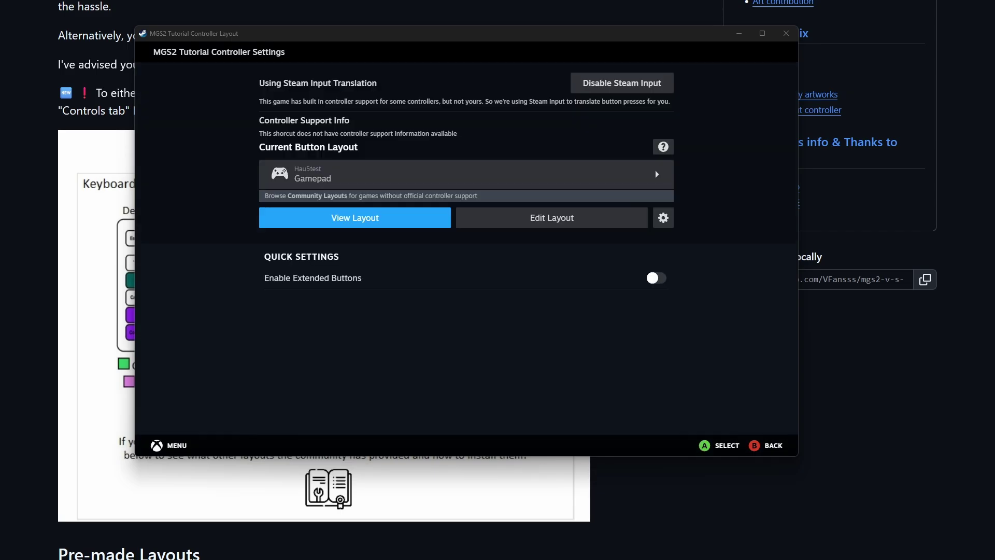
{"action": "key", "text": "Escape"}
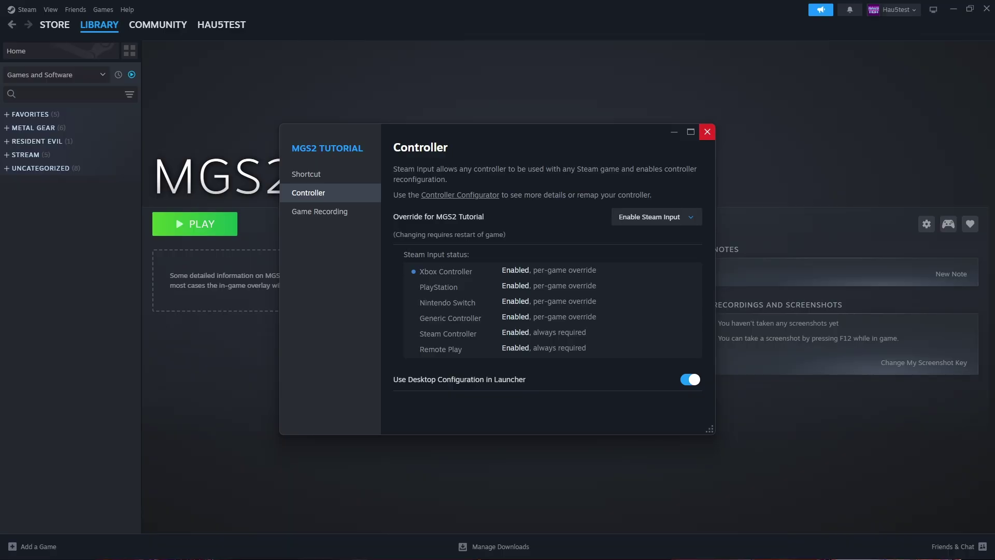
{"action": "key", "text": "Escape"}
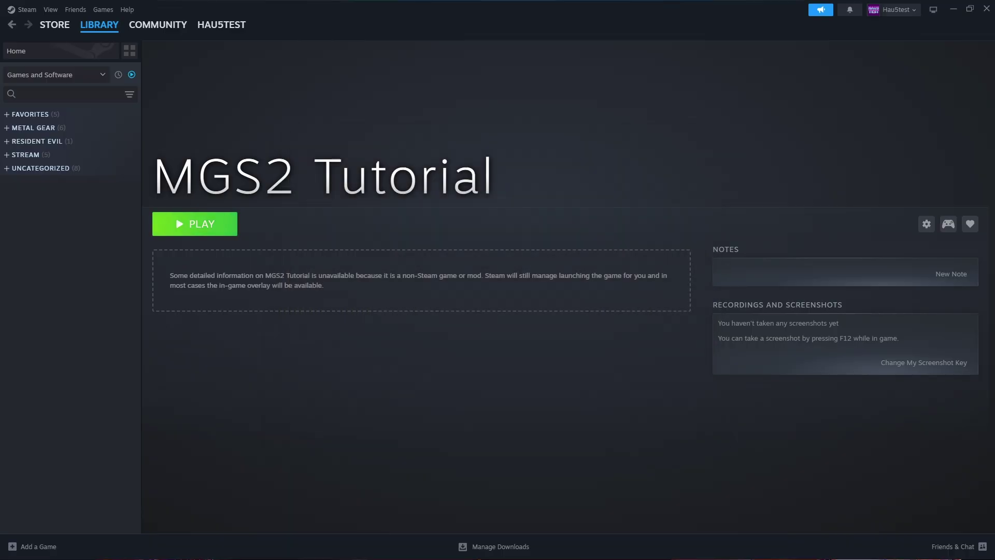
Step: Launch MGS2 Tutorial and try it out in a new game, ending the session without saving
{"action": "left_click", "coordinate": [195, 223]}
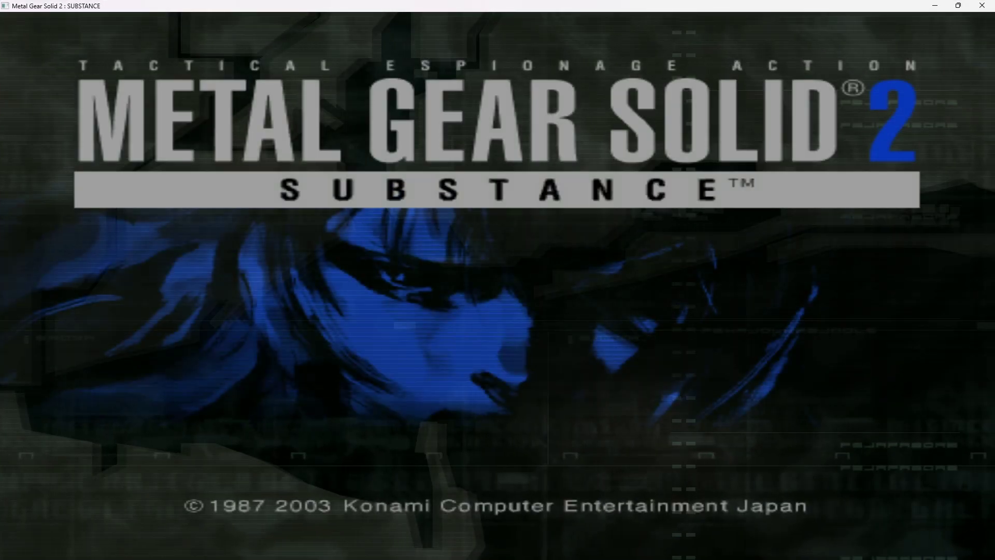
{"action": "key", "text": "Return"}
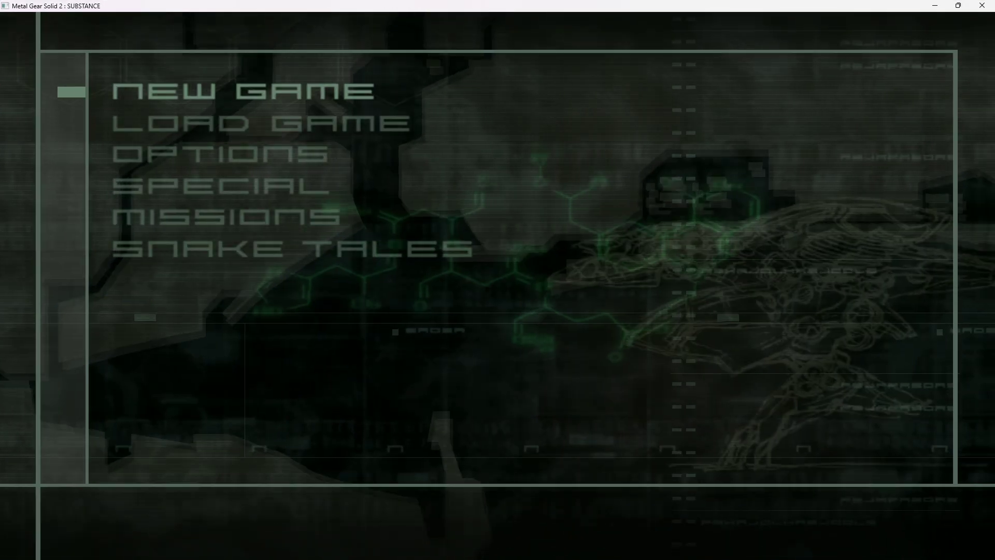
{"action": "key", "text": "Return"}
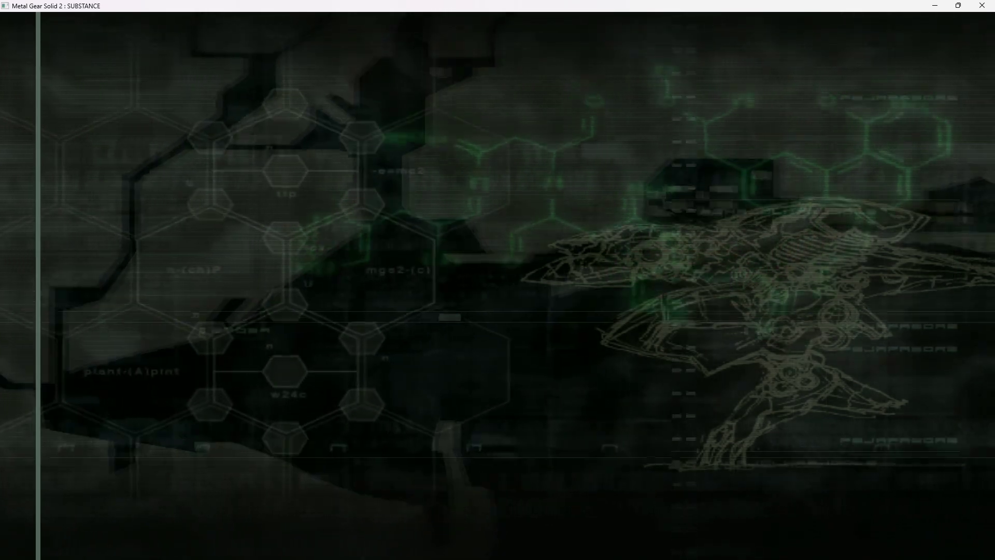
{"action": "key", "text": "Down"}
{"action": "key", "text": "Return"}
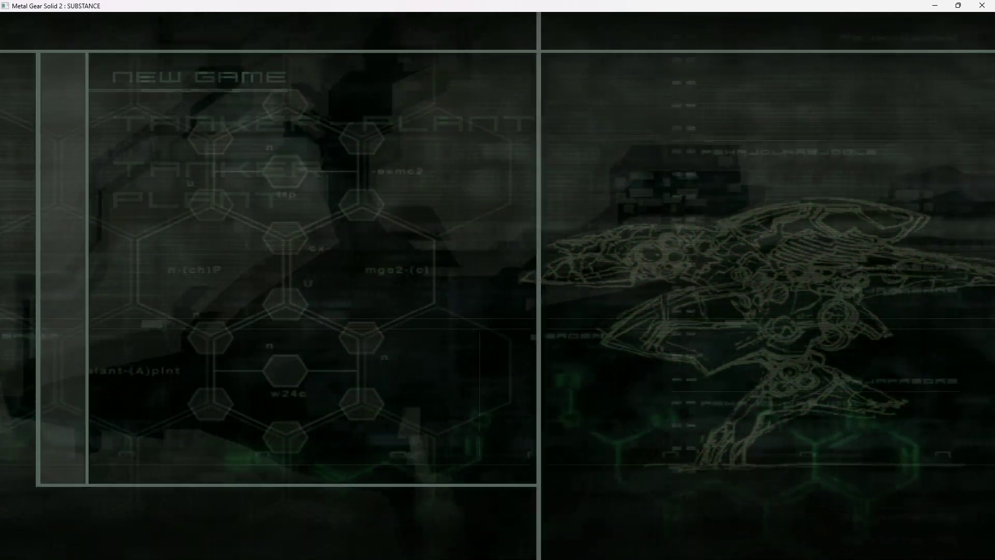
{"action": "key", "text": "Return"}
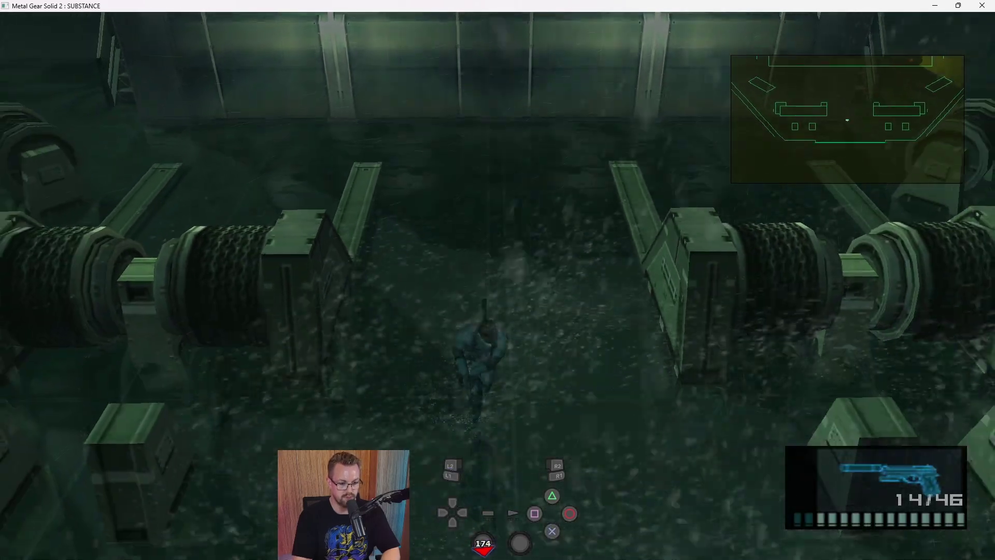
{"action": "key", "text": "Escape"}
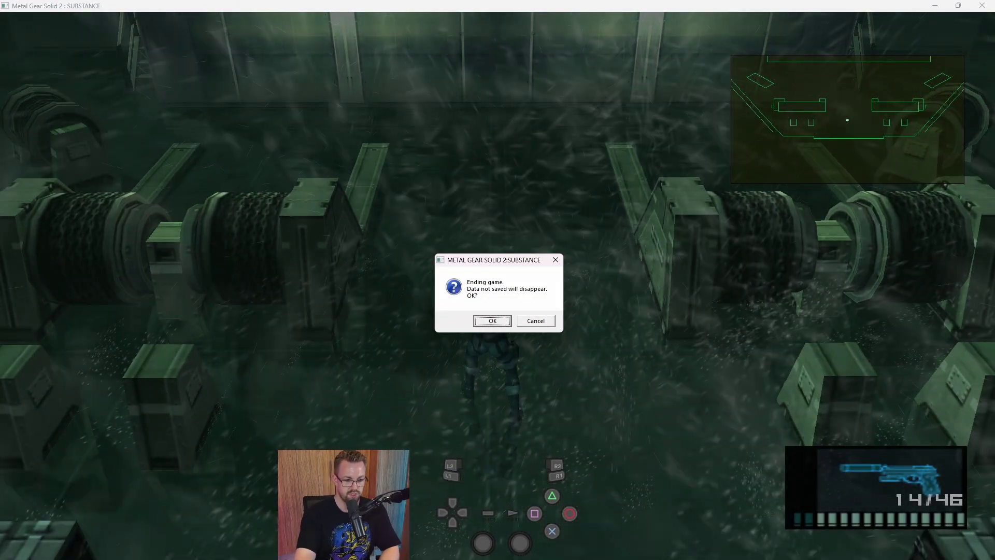
{"action": "key", "text": "Return"}
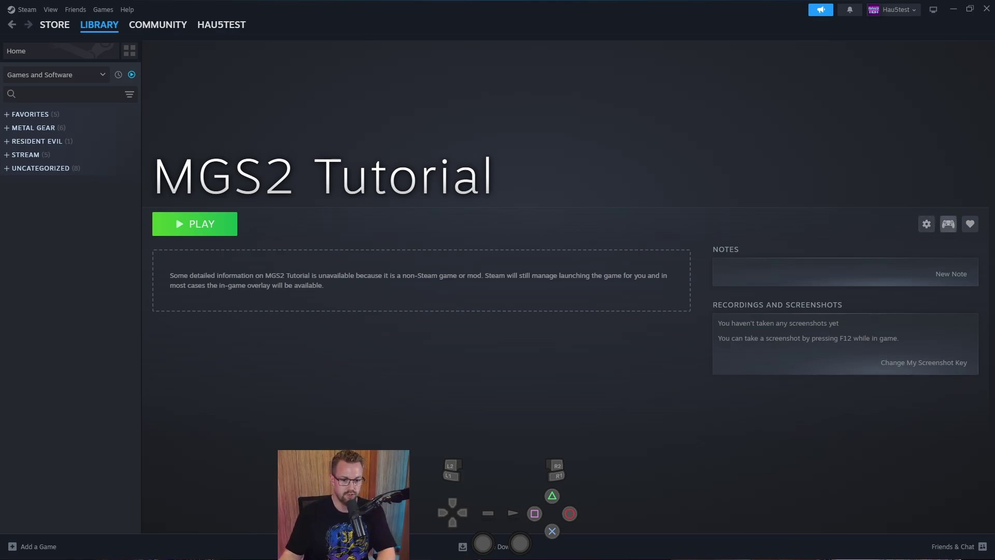
Step: Edit the PlayStation controller's layout for MGS2 Tutorial and assign the F key to the right trigger's full pull
{"action": "key", "text": "Return"}
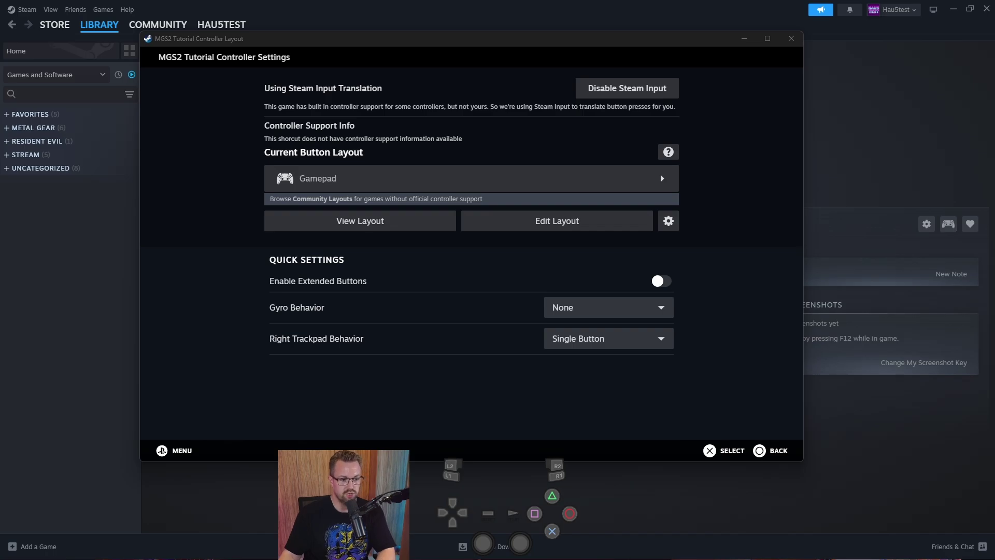
{"action": "left_click", "coordinate": [557, 221]}
{"action": "left_click", "coordinate": [239, 123]}
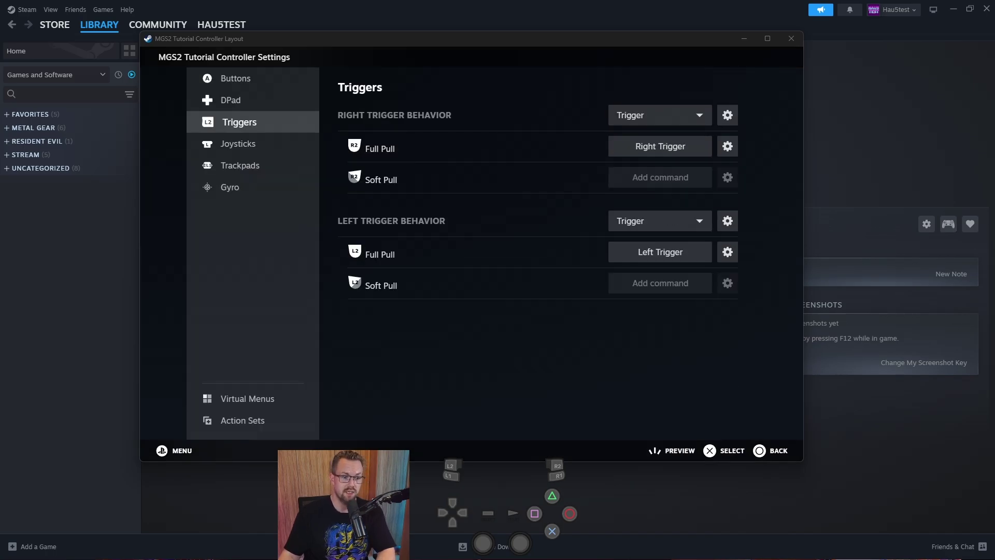
{"action": "key", "text": "Left"}
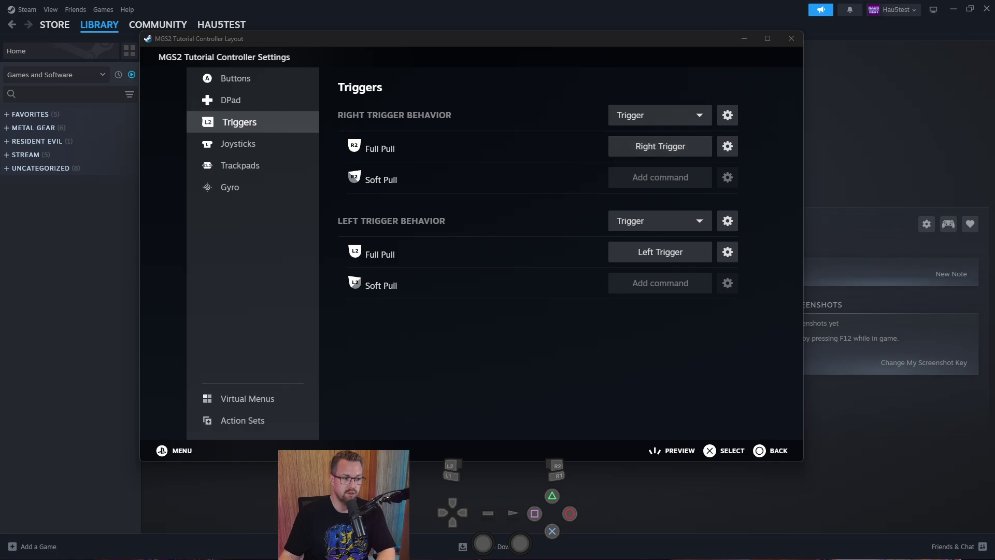
{"action": "key", "text": "Return"}
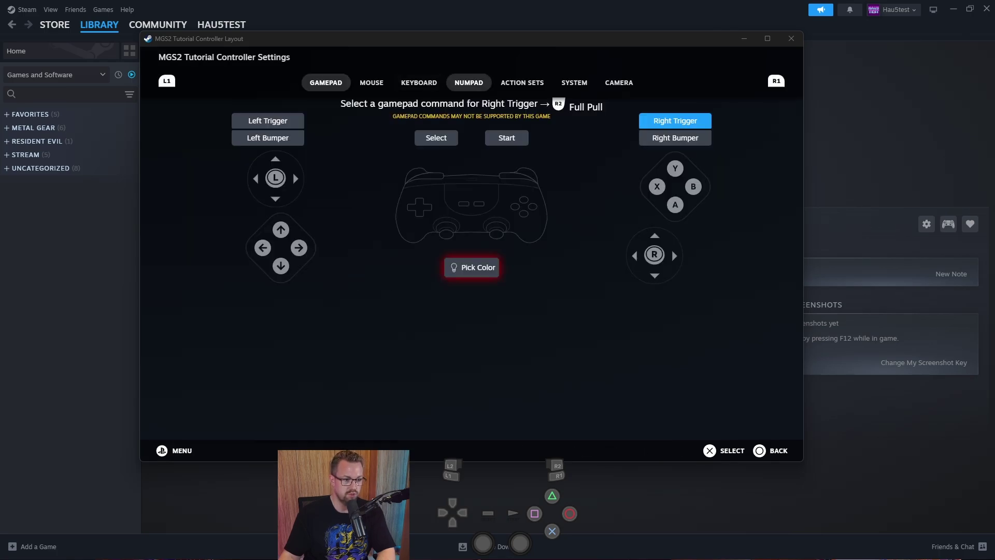
{"action": "left_click", "coordinate": [468, 83]}
{"action": "left_click", "coordinate": [419, 83]}
{"action": "key", "text": "f"}
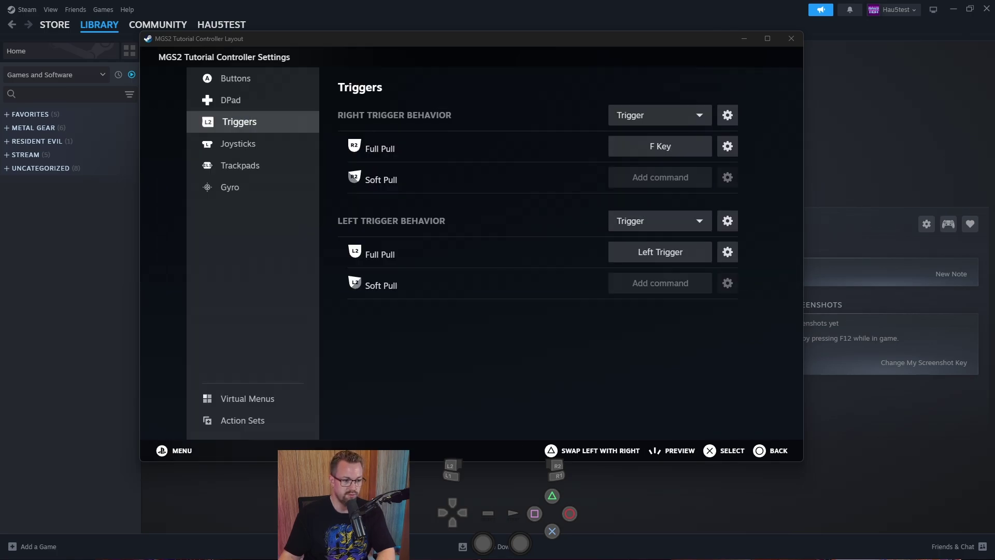
Step: Assign the A key to the left trigger's full pull and close the PlayStation controller's layout
{"action": "key", "text": "Return"}
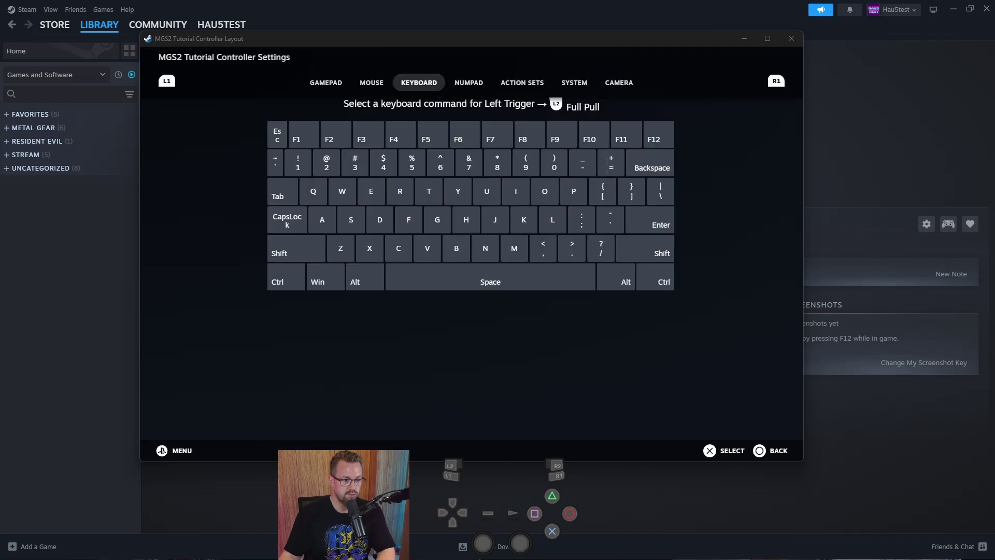
{"action": "key", "text": "Escape"}
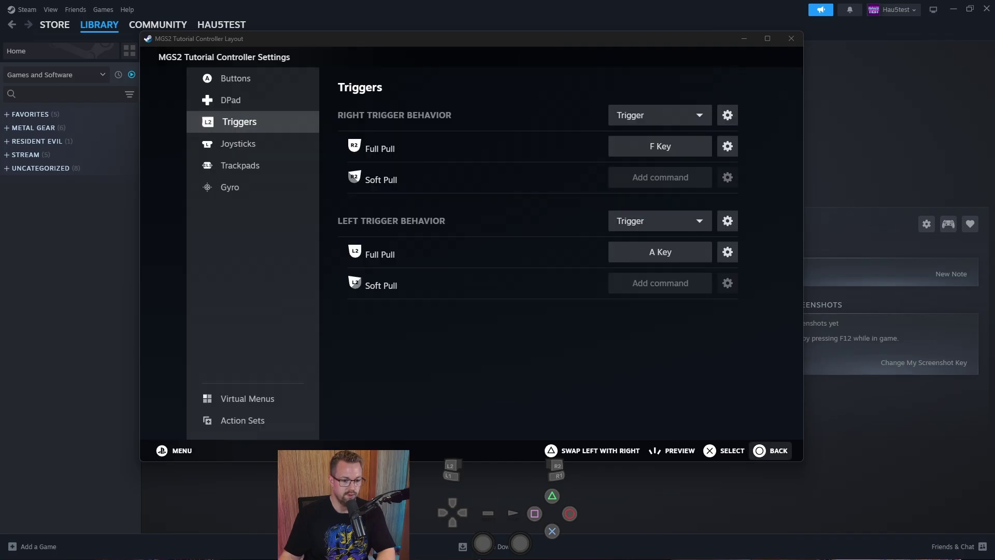
{"action": "key", "text": "Escape"}
{"action": "key", "text": "Escape"}
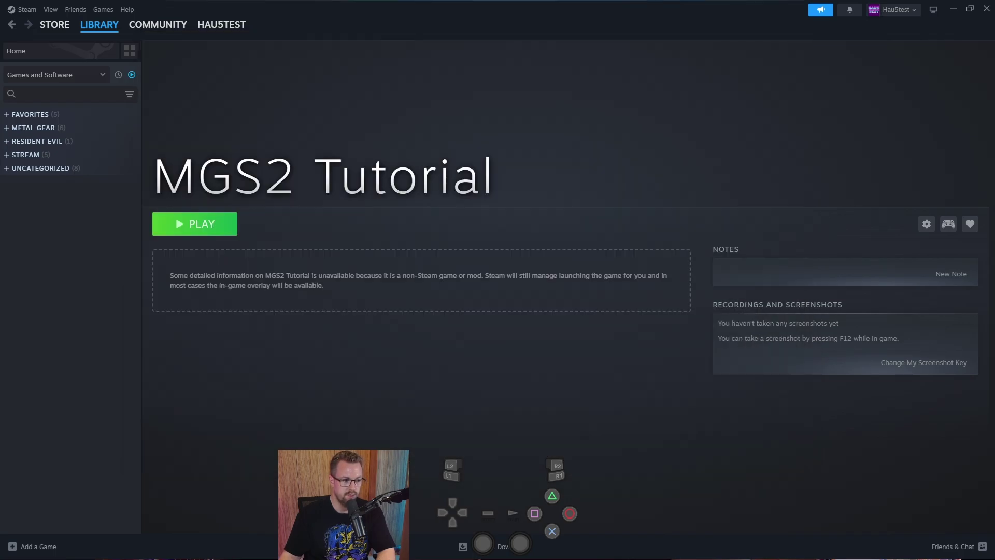
Step: Launch MGS2 Tutorial and try out the in-game weapon selection and character movement with the PlayStation controller
{"action": "key", "text": "Return"}
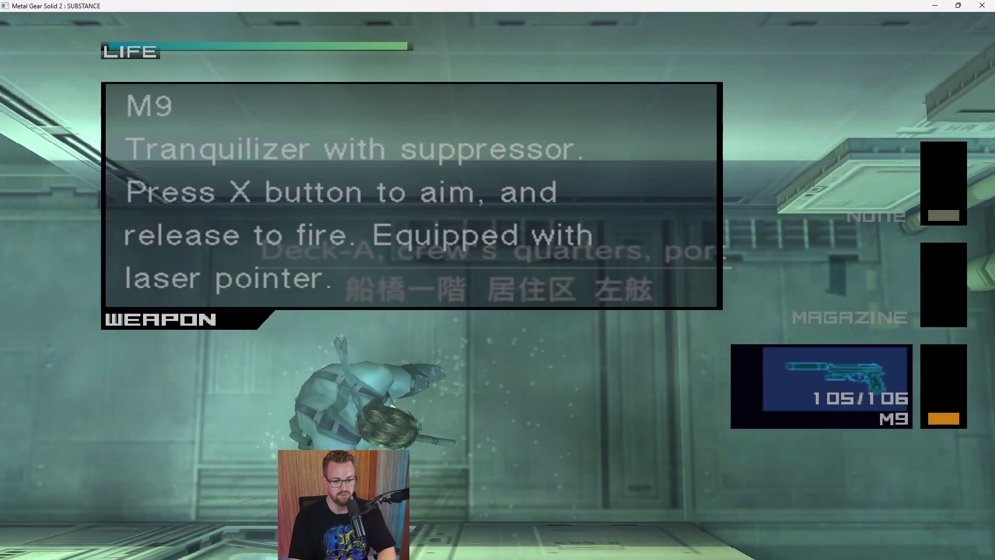
{"action": "key", "text": "Up"}
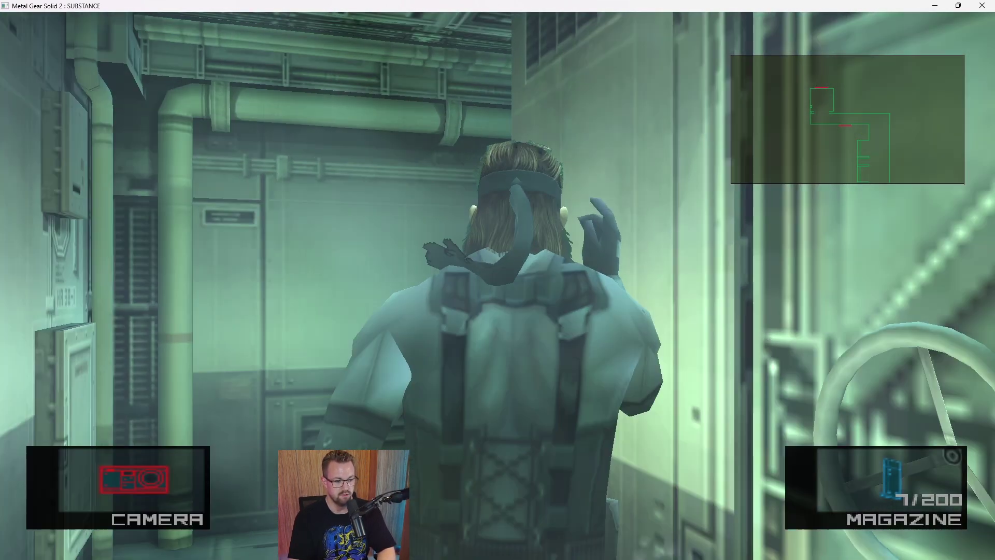
{"action": "key", "text": "Right"}
{"action": "key", "text": "Down"}
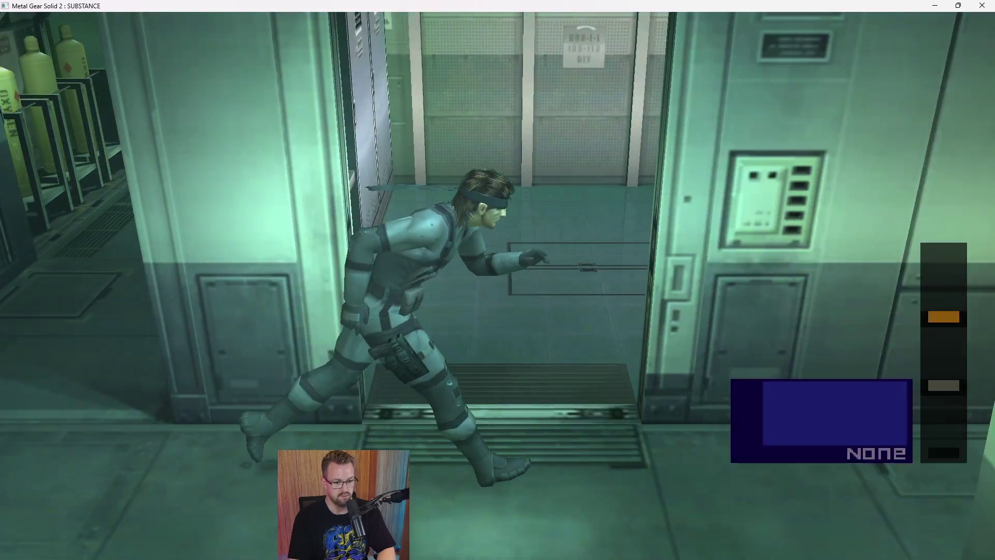
{"action": "key", "text": "Right"}
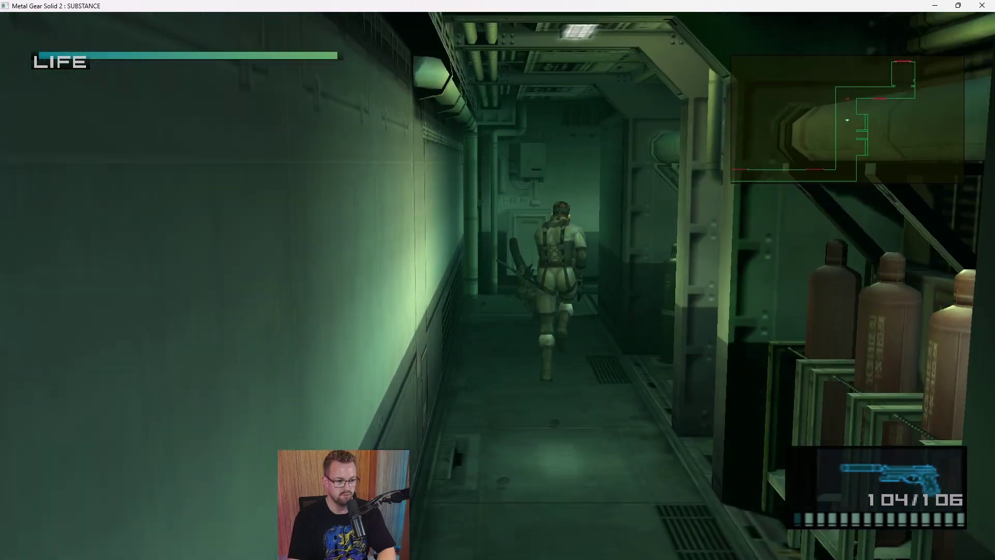
Step: Run through Deck-A and Deck-B with the M9 equipped to check how the game controls
{"action": "key", "text": "space"}
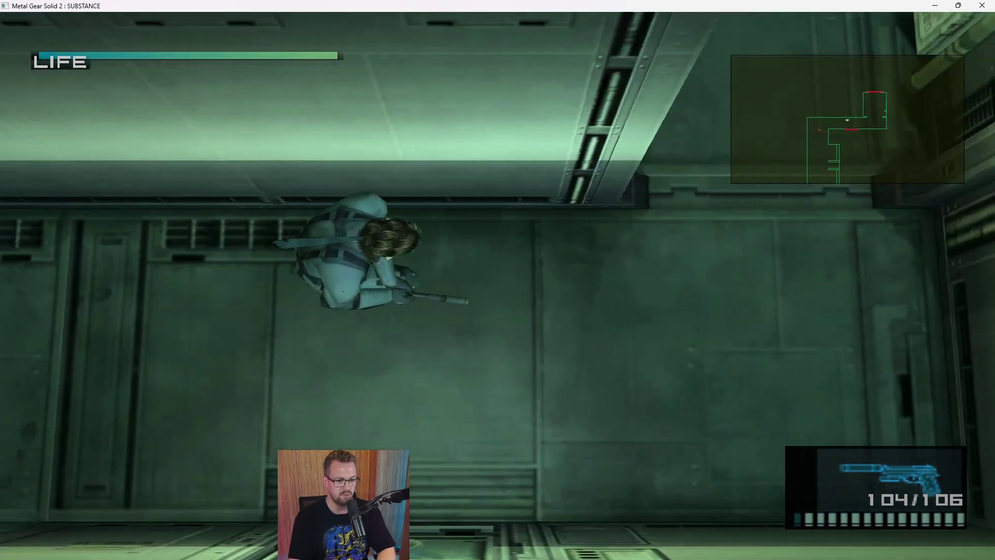
{"action": "key", "text": "w"}
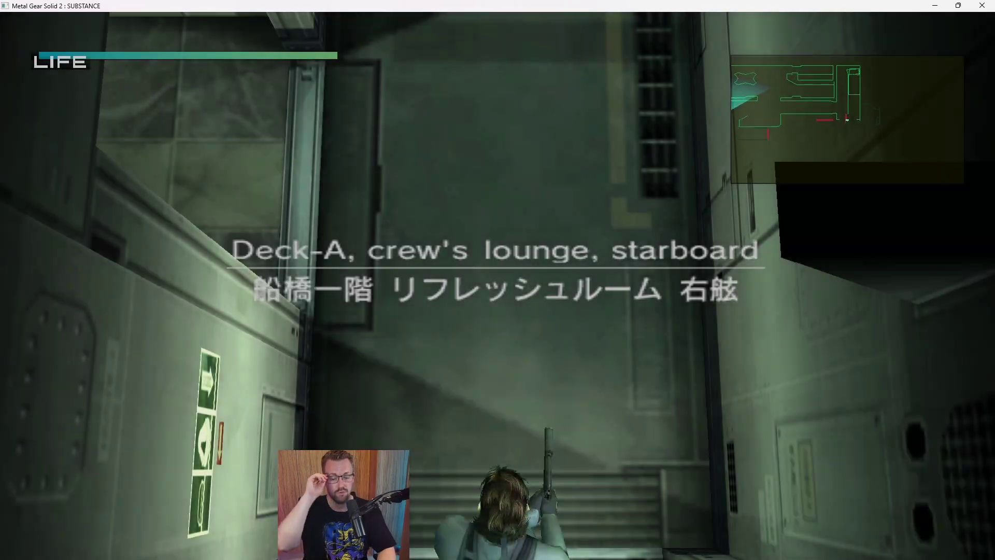
{"action": "key", "text": "w"}
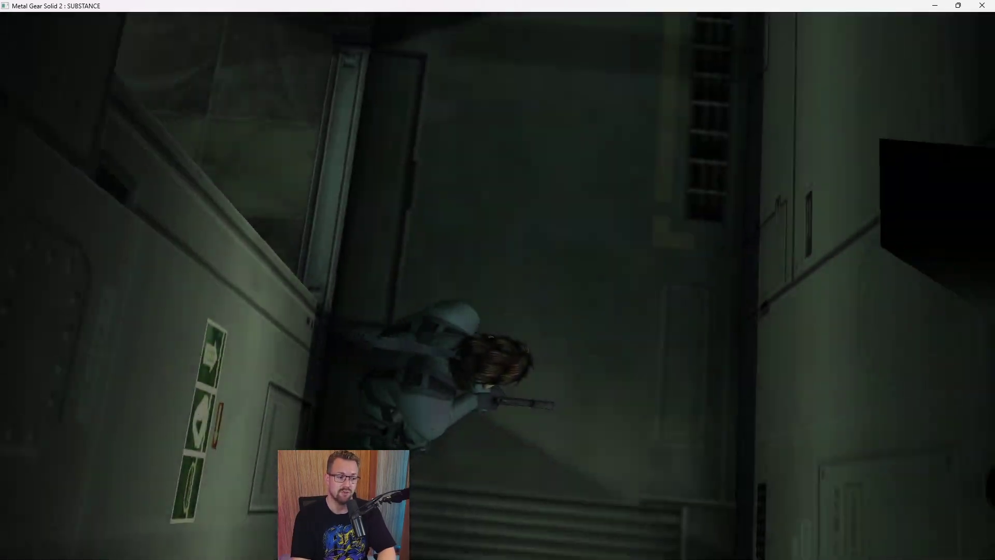
{"action": "key", "text": "a"}
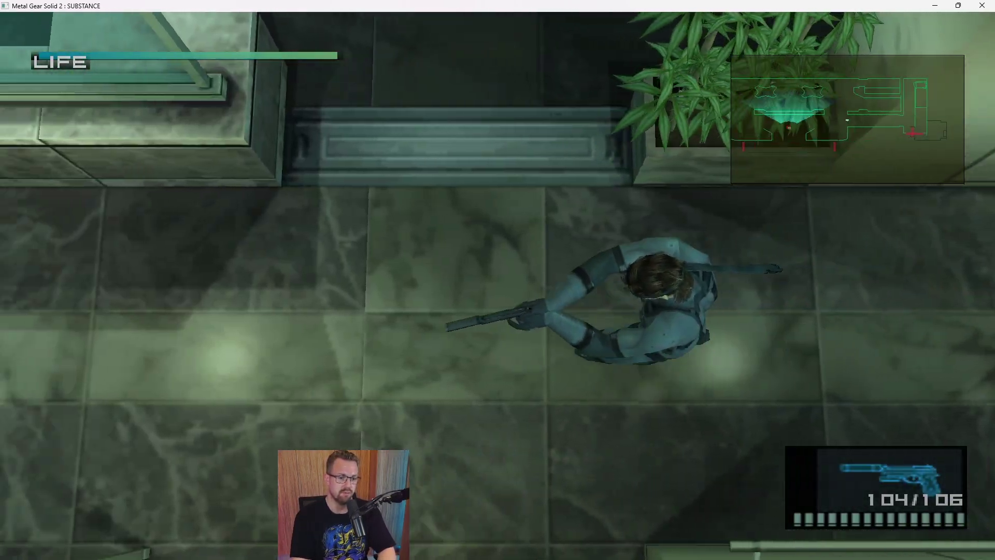
{"action": "key", "text": "s"}
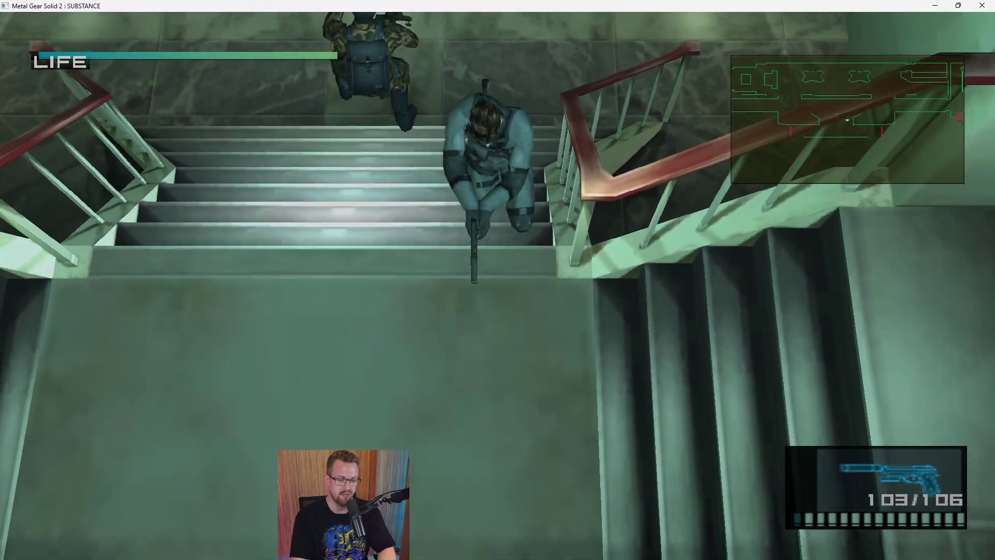
{"action": "key", "text": "d"}
{"action": "key", "text": "d"}
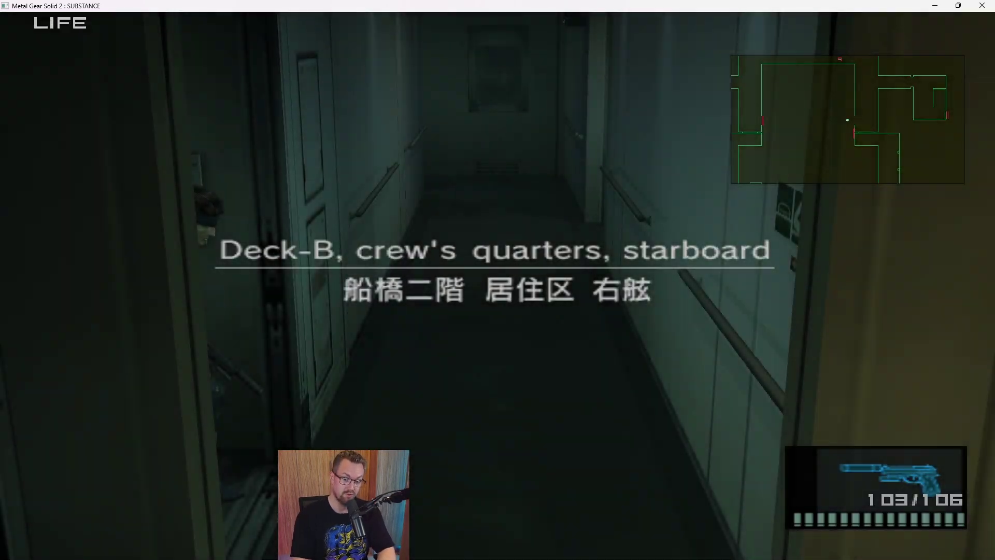
{"action": "key", "text": "w"}
{"action": "key", "text": "w"}
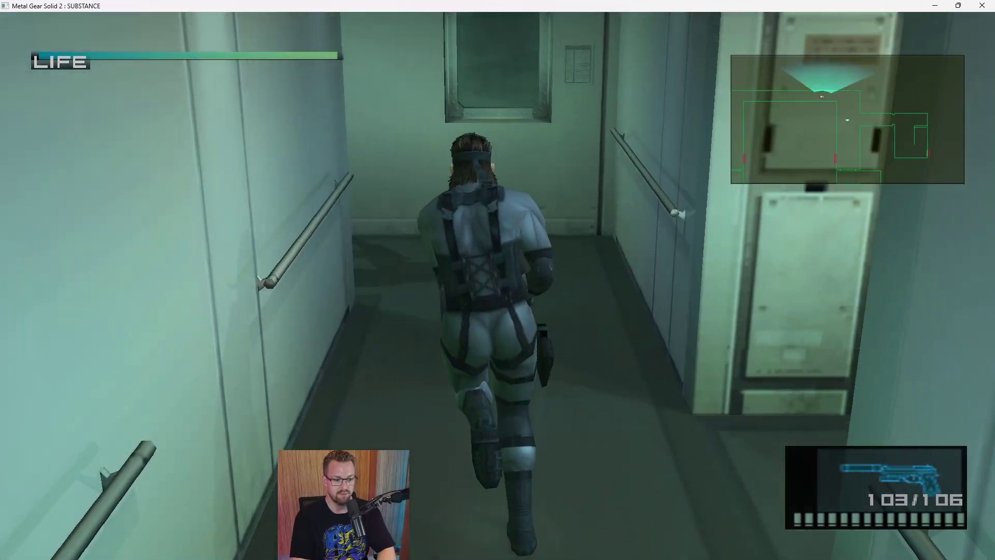
{"action": "key", "text": "a"}
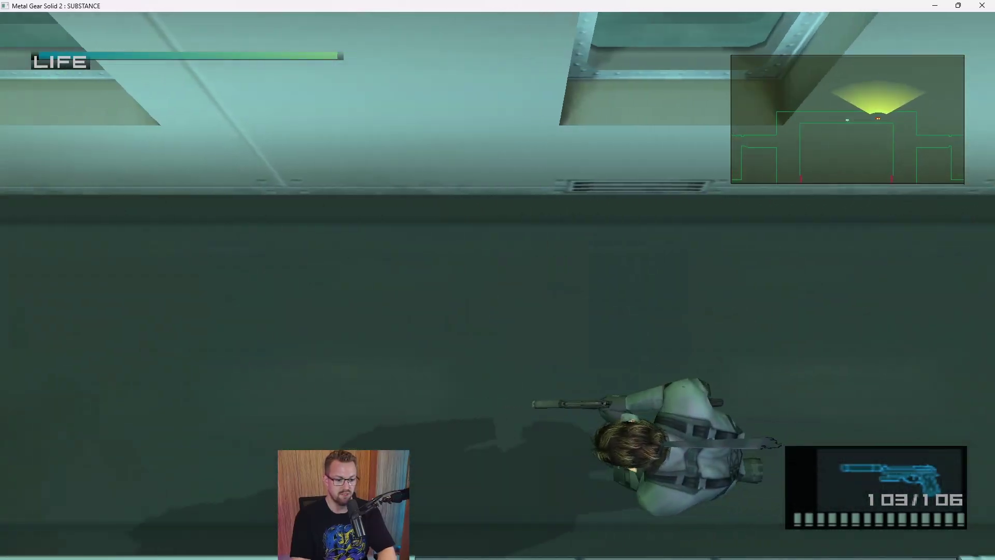
{"action": "key", "text": "s"}
{"action": "key", "text": "w"}
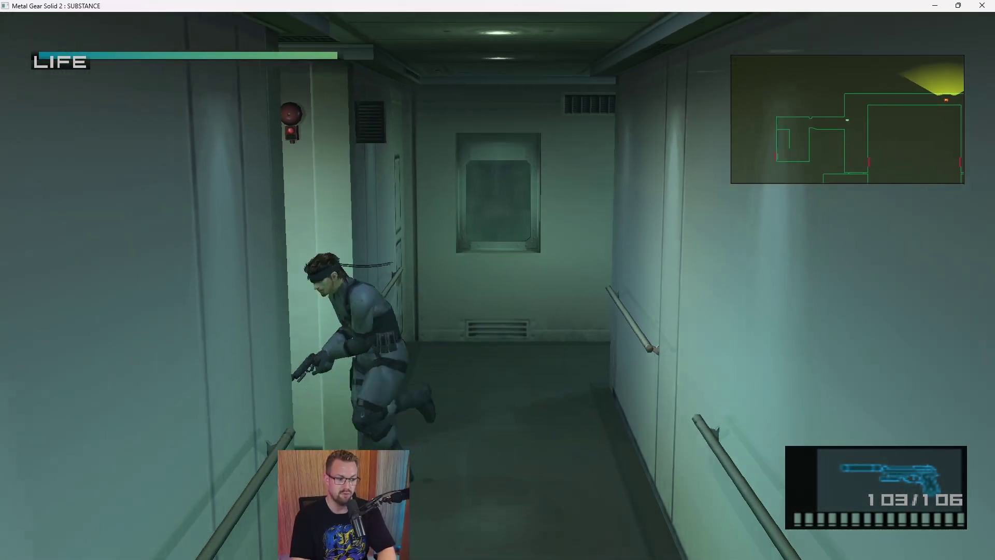
{"action": "key", "text": "w"}
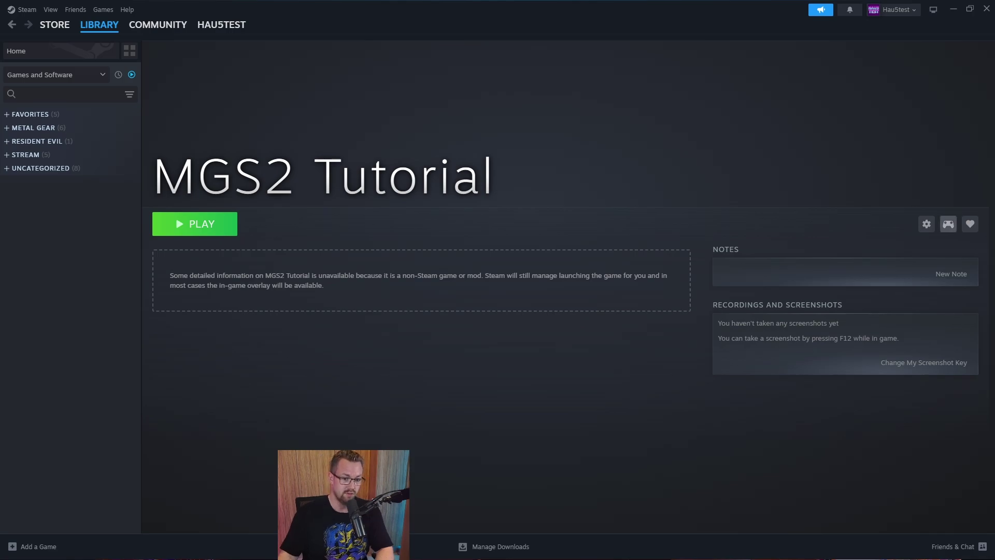
Step: In the Nintendo controller's layout for MGS2 Tutorial, assign the F key to the right trigger's full pull and the A key to the left's
{"action": "left_click", "coordinate": [949, 224]}
{"action": "left_click", "coordinate": [562, 226]}
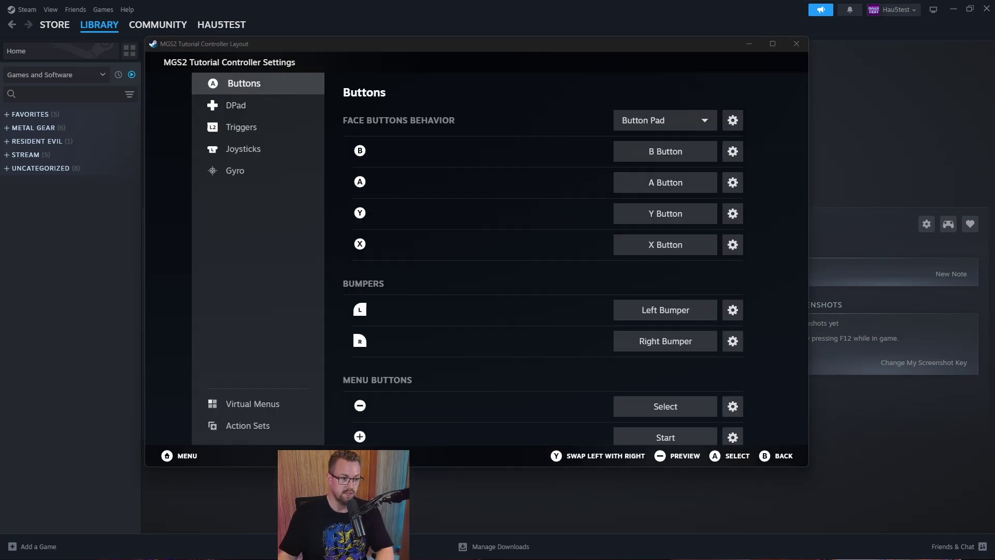
{"action": "left_click", "coordinate": [241, 127]}
{"action": "left_click", "coordinate": [666, 152]}
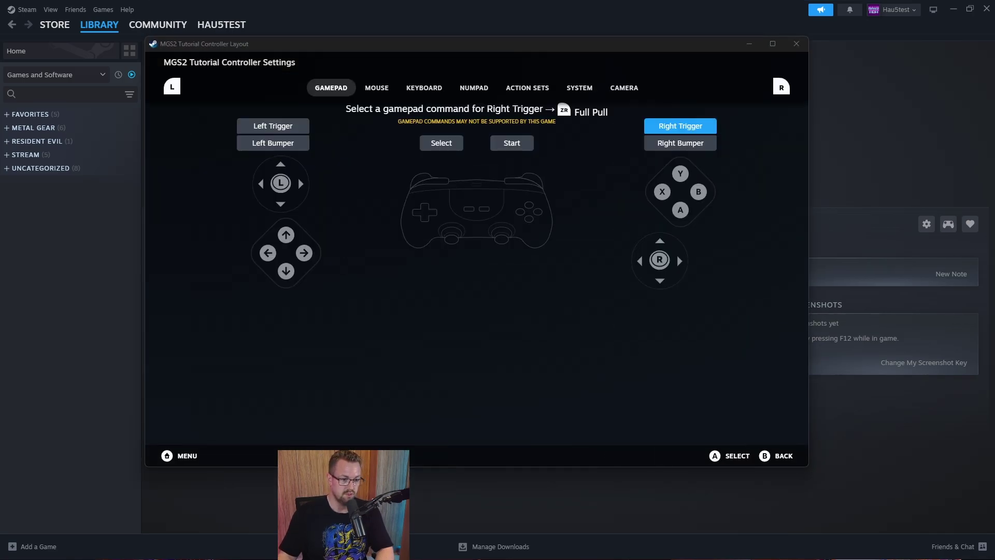
{"action": "left_click", "coordinate": [424, 87]}
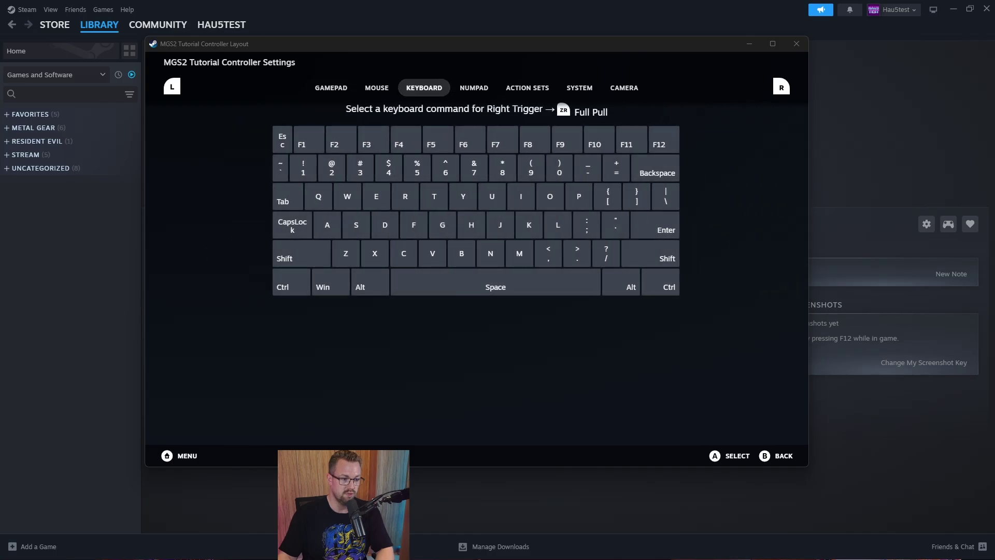
{"action": "left_click", "coordinate": [435, 197]}
{"action": "left_click", "coordinate": [666, 257]}
{"action": "left_click", "coordinate": [471, 225]}
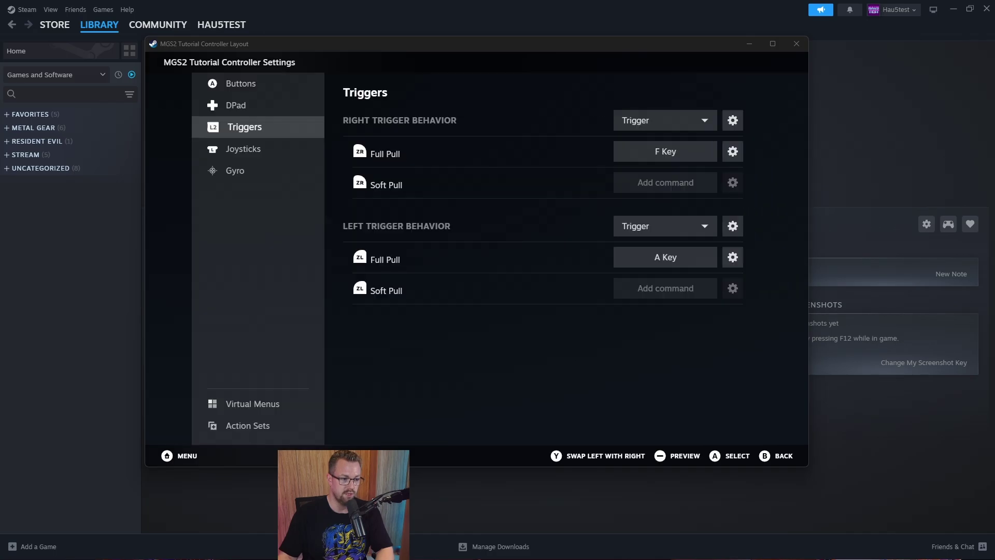
Step: Swap the controller's A and B face buttons, mapping B to A Button and A to B Button
{"action": "left_click", "coordinate": [244, 84]}
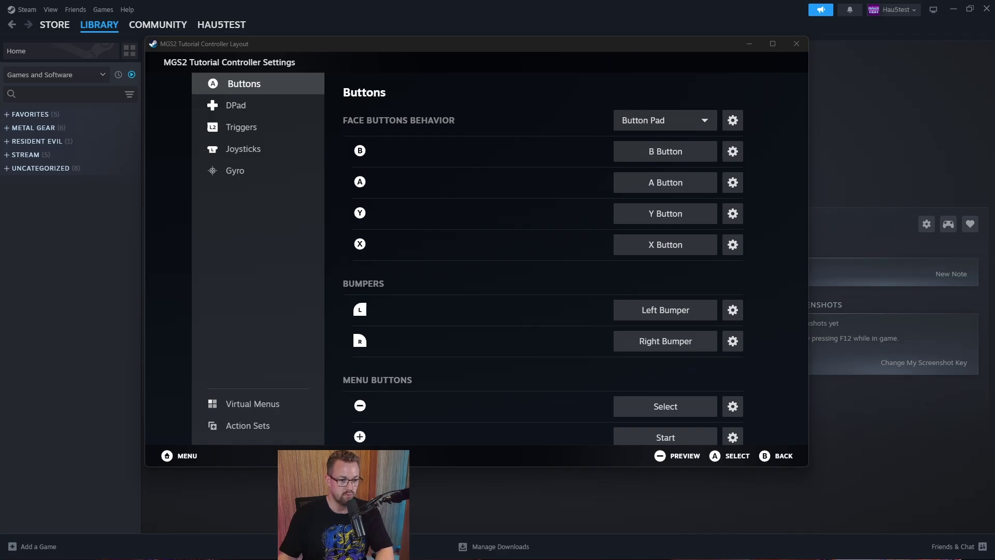
{"action": "key", "text": "Right"}
{"action": "key", "text": "Return"}
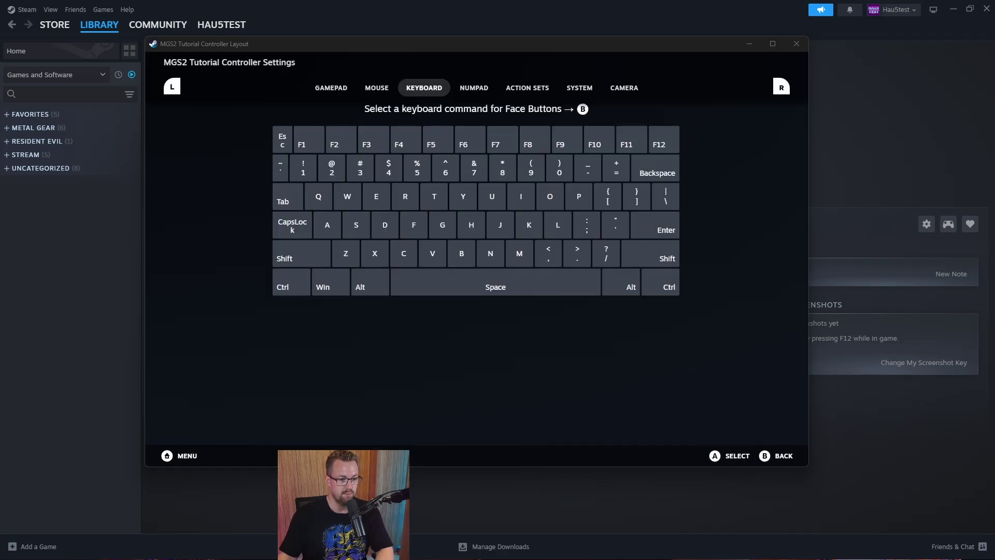
{"action": "left_click", "coordinate": [331, 88]}
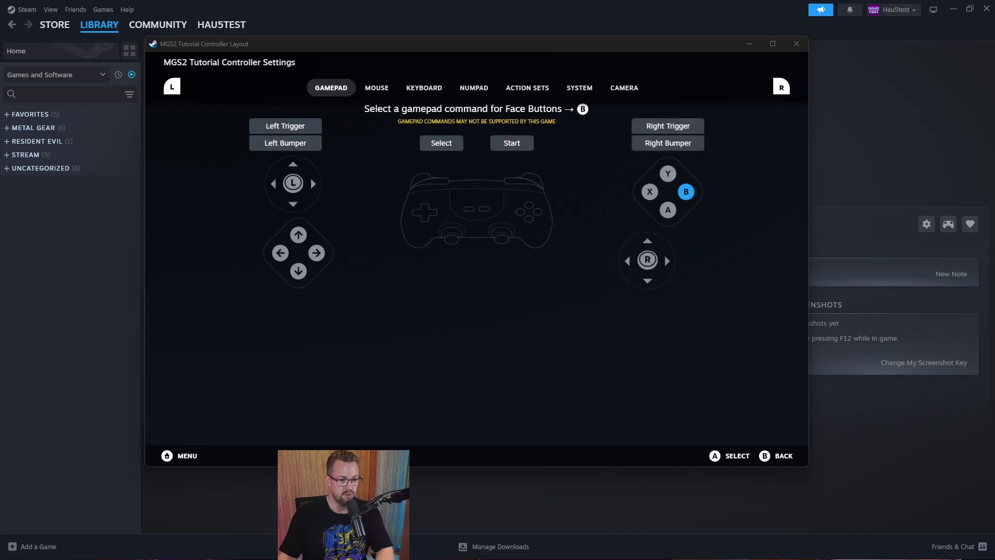
{"action": "left_click", "coordinate": [668, 211]}
{"action": "key", "text": "Down"}
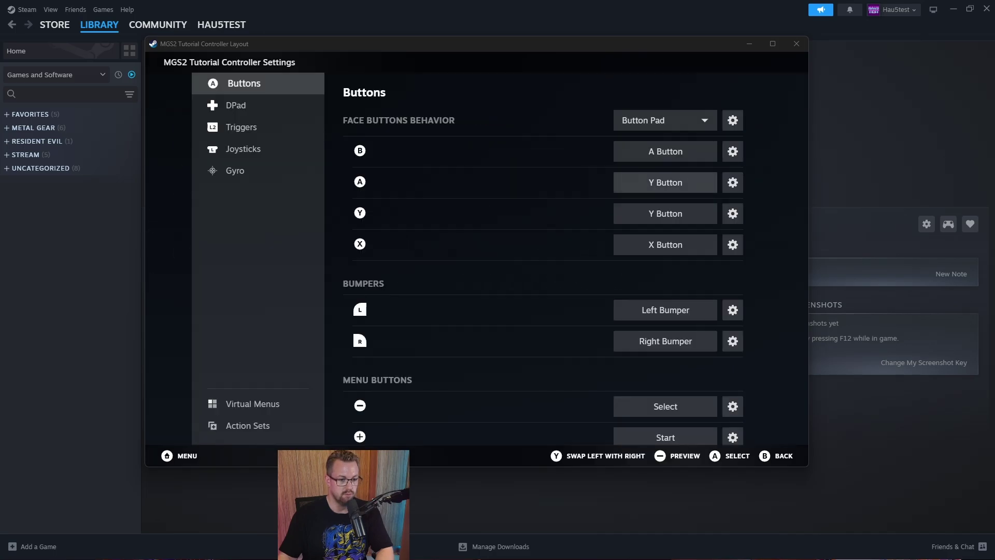
{"action": "key", "text": "Return"}
{"action": "key", "text": "Return"}
Step: Swap the Y and X face buttons, mapping Y to X Button and X to Y Button, and close the controller layout
{"action": "key", "text": "Down"}
{"action": "key", "text": "Return"}
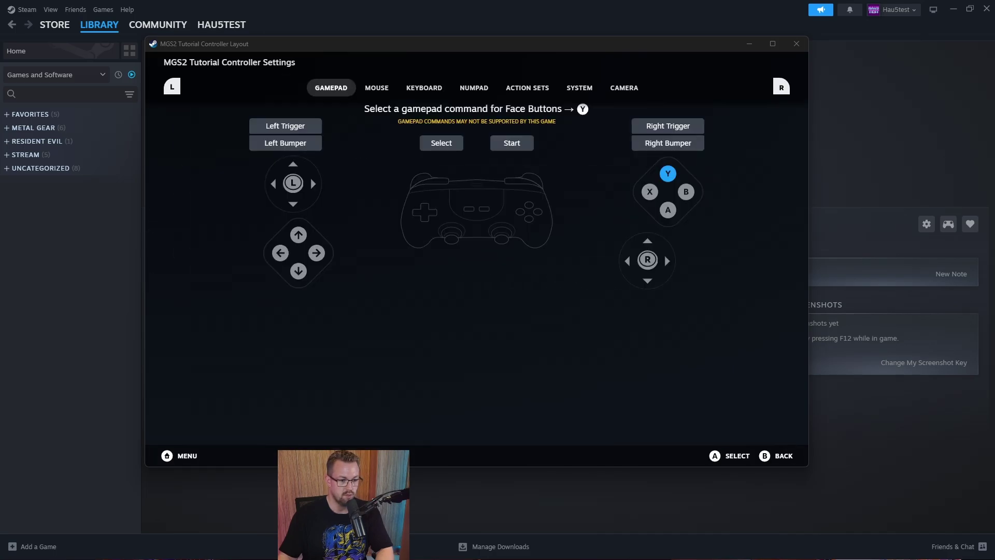
{"action": "key", "text": "Return"}
{"action": "key", "text": "Down"}
{"action": "key", "text": "Return"}
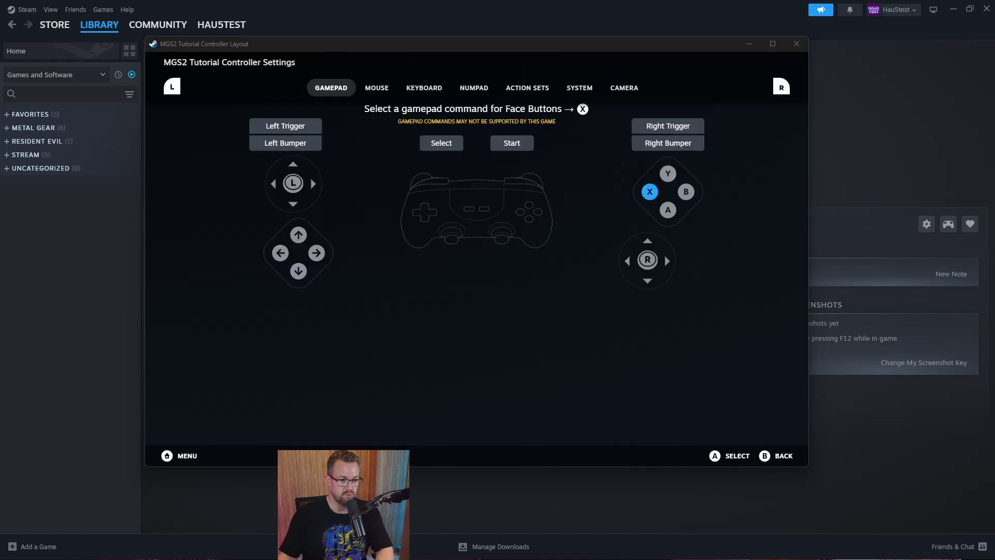
{"action": "key", "text": "Return"}
{"action": "key", "text": "Escape"}
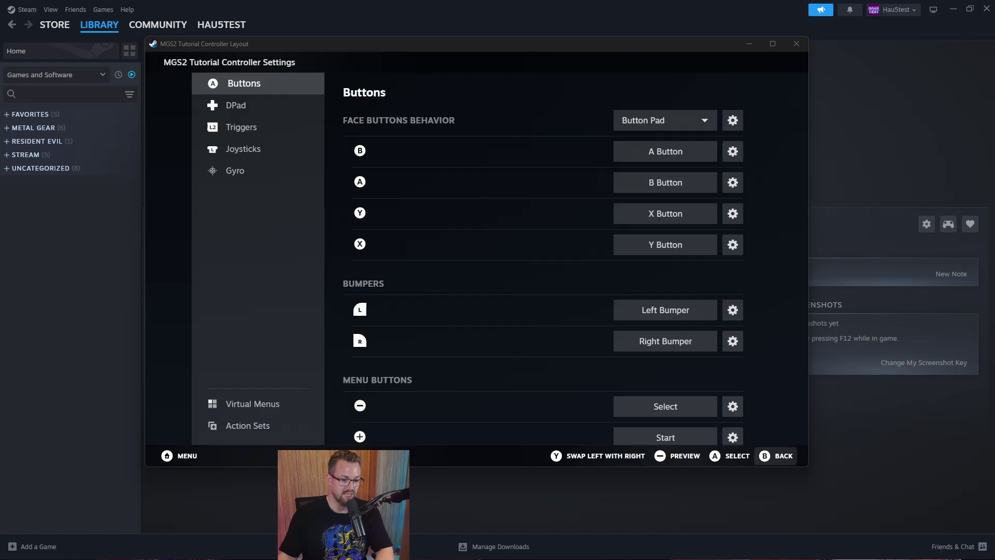
{"action": "key", "text": "Escape"}
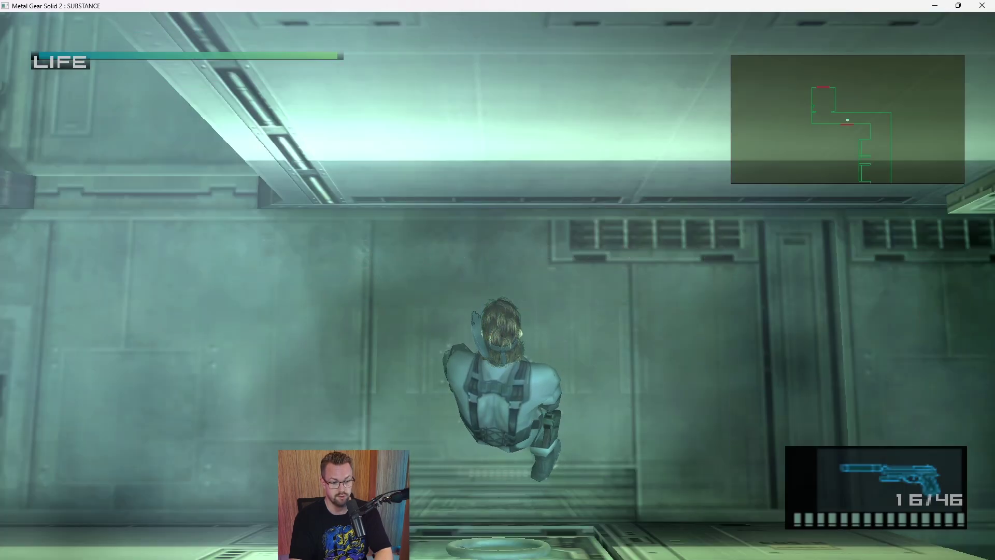
Step: Test the remapped controller in-game by firing the pistol once and opening and closing the Codec screen
{"action": "key", "text": "q"}
{"action": "key", "text": "f"}
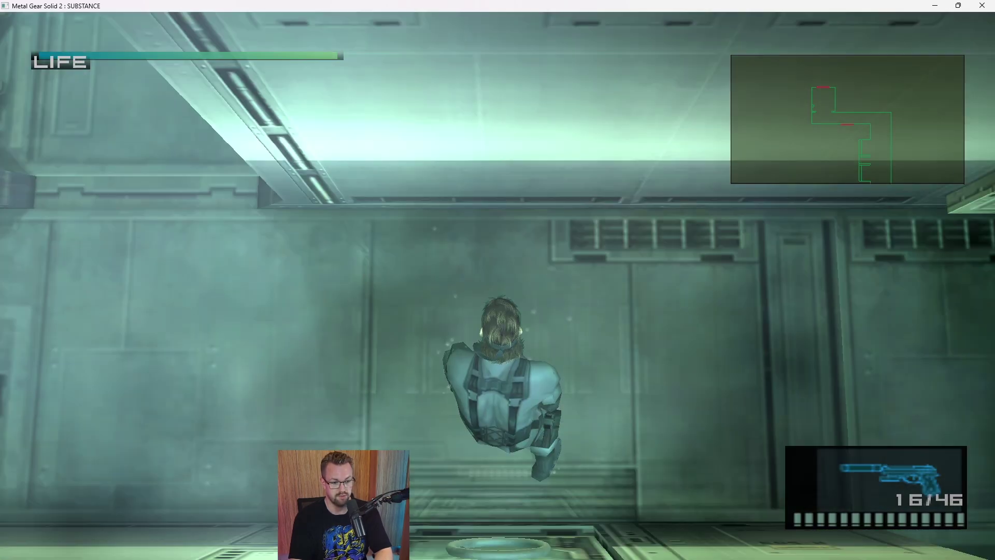
{"action": "key", "text": "Left"}
{"action": "key", "text": "Right"}
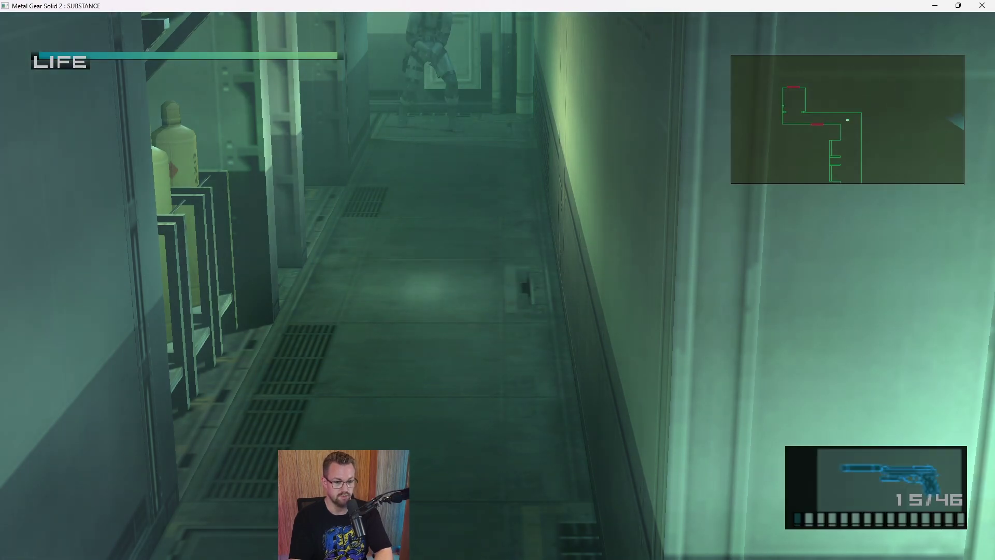
{"action": "key", "text": "Tab"}
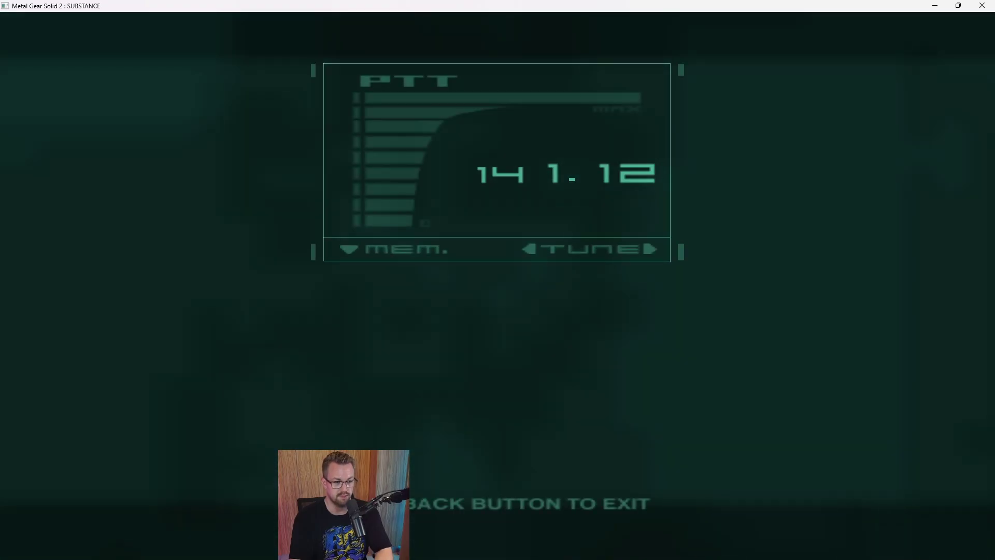
{"action": "key", "text": "Tab"}
Step: Run Snake down the corridor, roll past the doors of the cross passage and head up the opposite corridor towards the guard
{"action": "key", "text": "Down"}
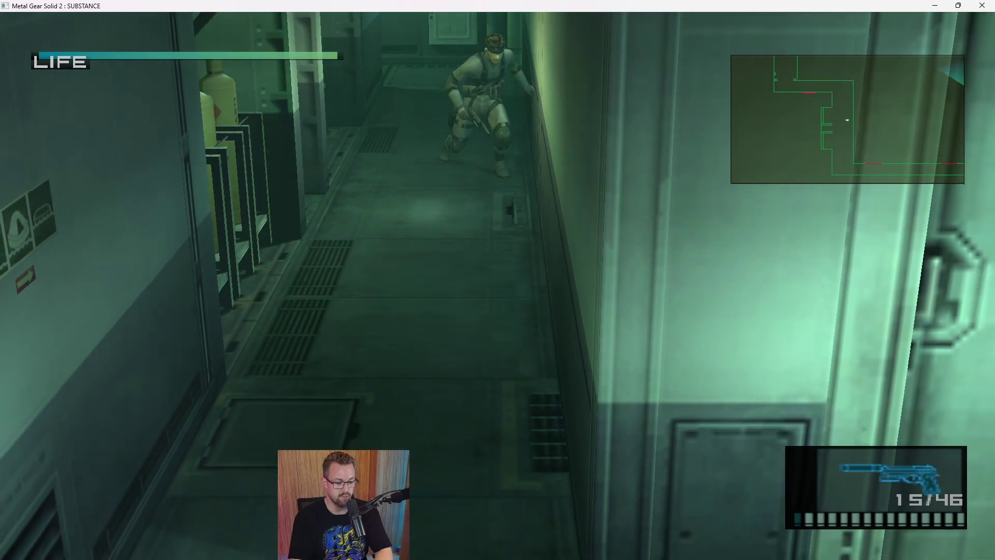
{"action": "key", "text": "Down"}
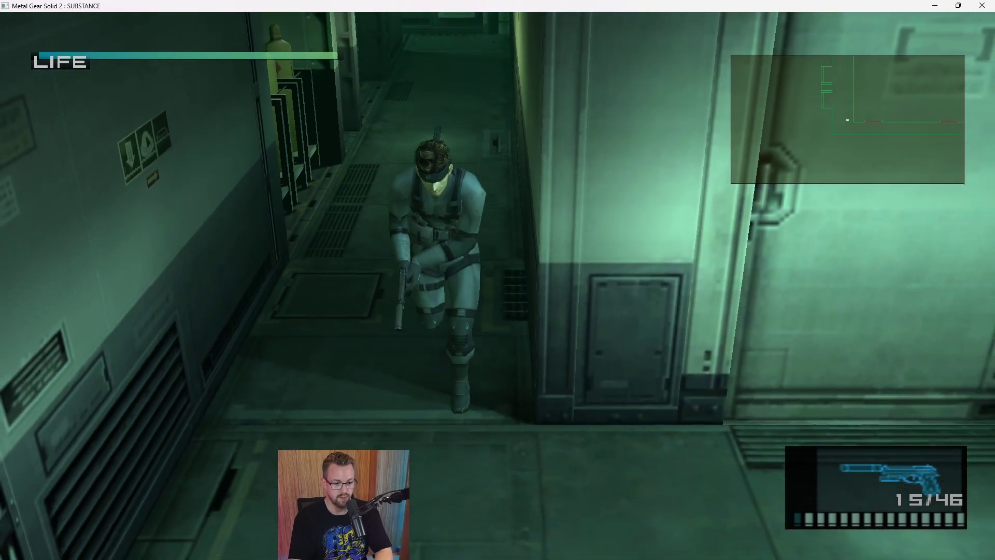
{"action": "key", "text": "Right"}
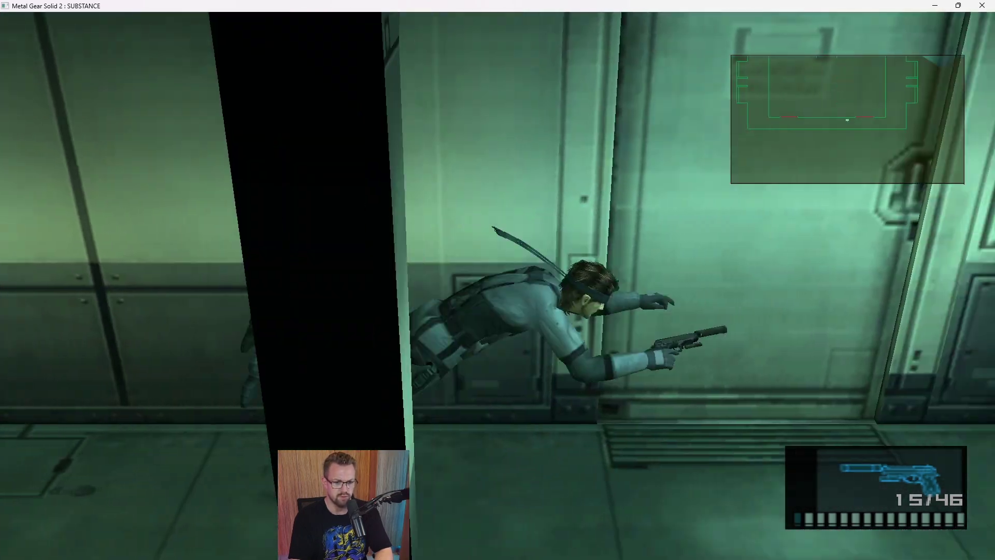
{"action": "key", "text": "Up"}
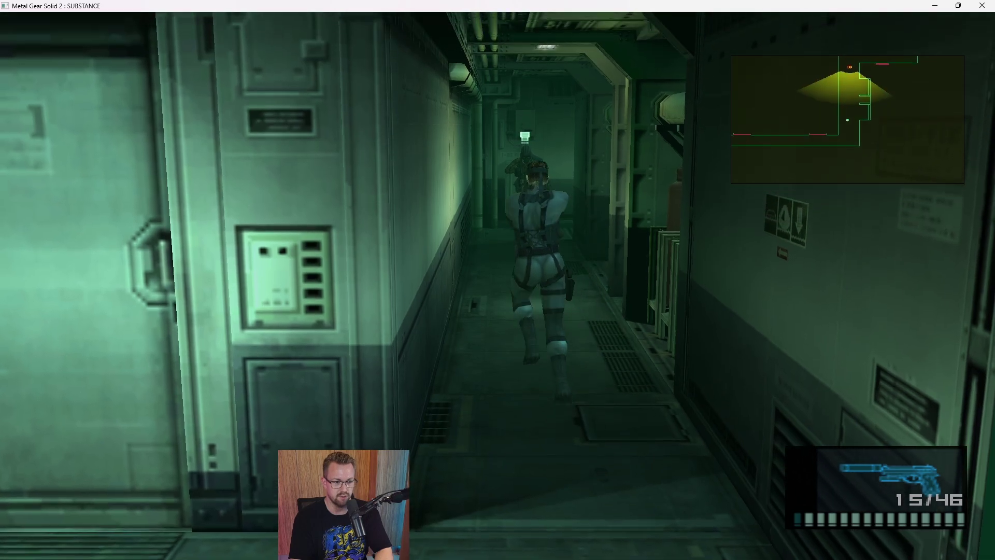
Step: Shoot at the guard with the pistol, grapple past him and run around the corner into the narrow doorway passage
{"action": "key", "text": "space"}
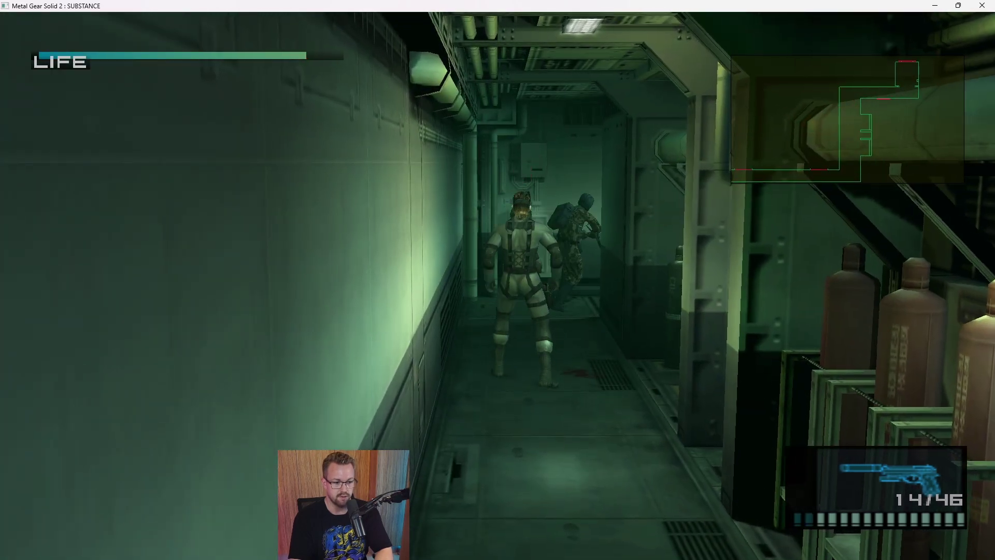
{"action": "key", "text": "space"}
{"action": "key", "text": "Up"}
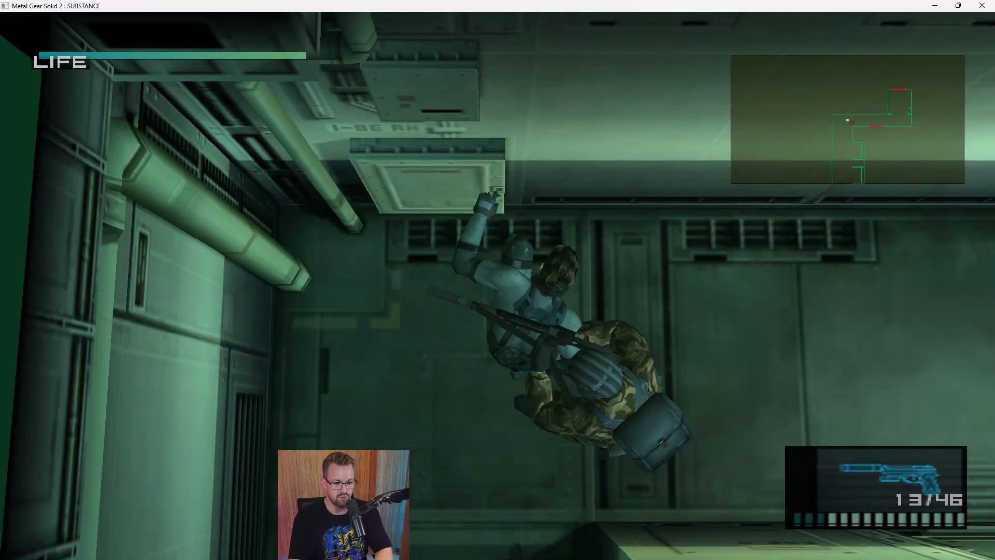
{"action": "key", "text": "Right"}
{"action": "key", "text": "Up"}
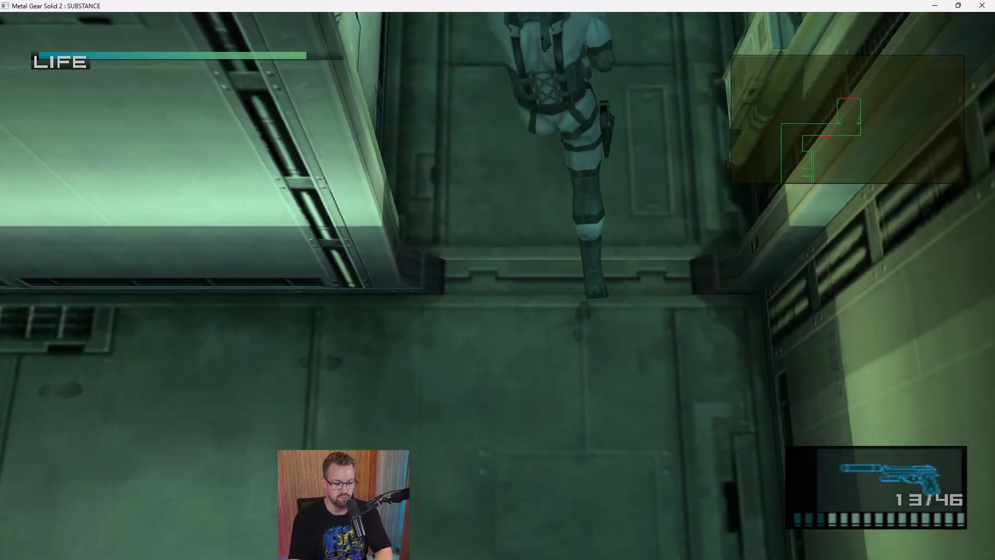
{"action": "key", "text": "Up"}
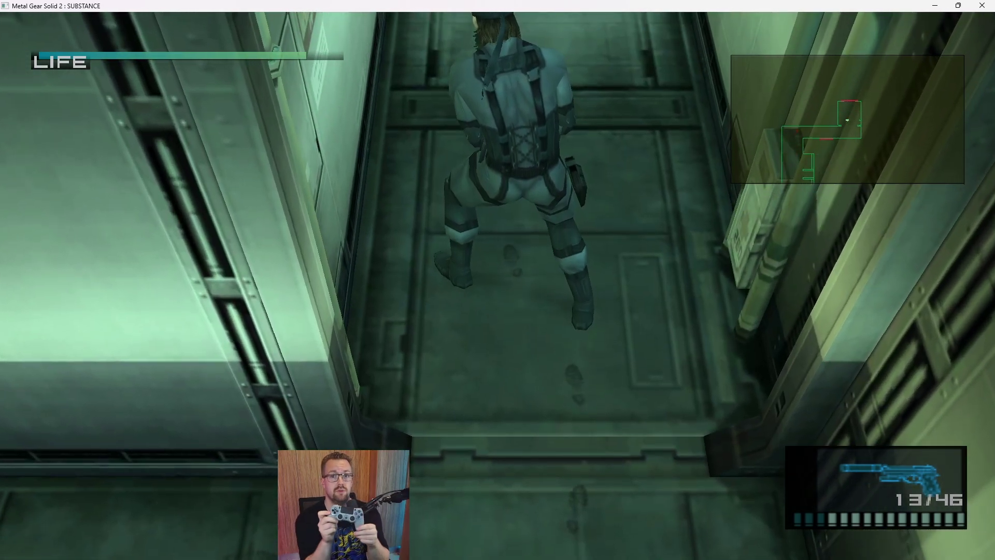